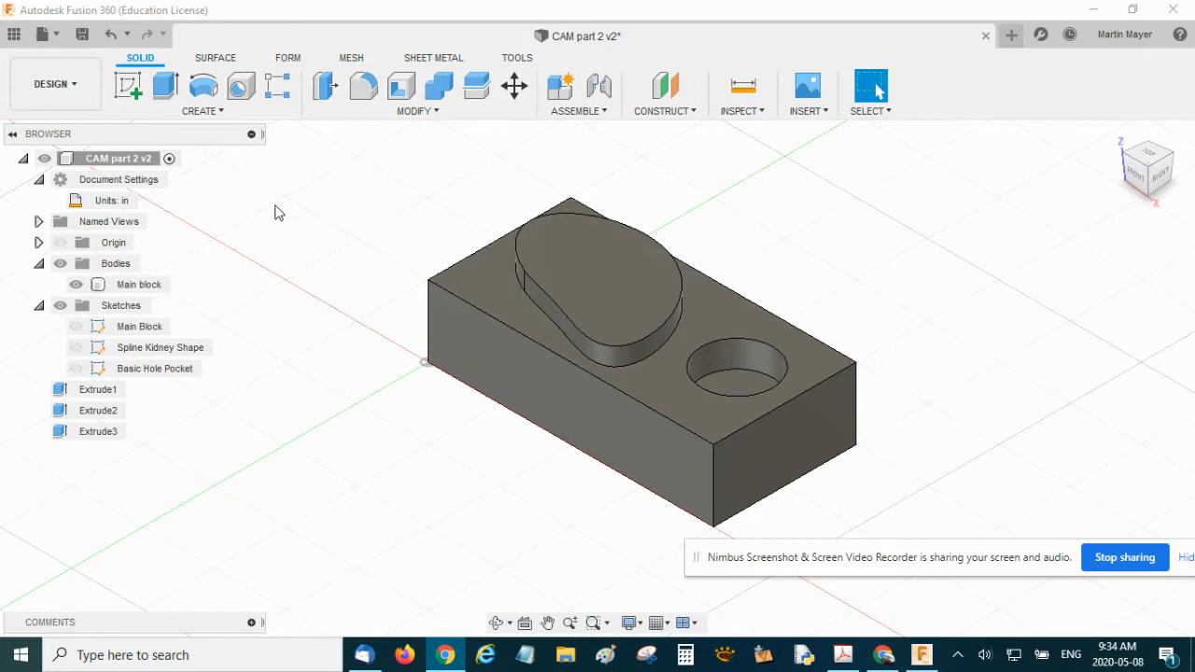
Inspect the main block body, its sketch, and the extrudes forming the block and the raised kidney shape
click(143, 291)
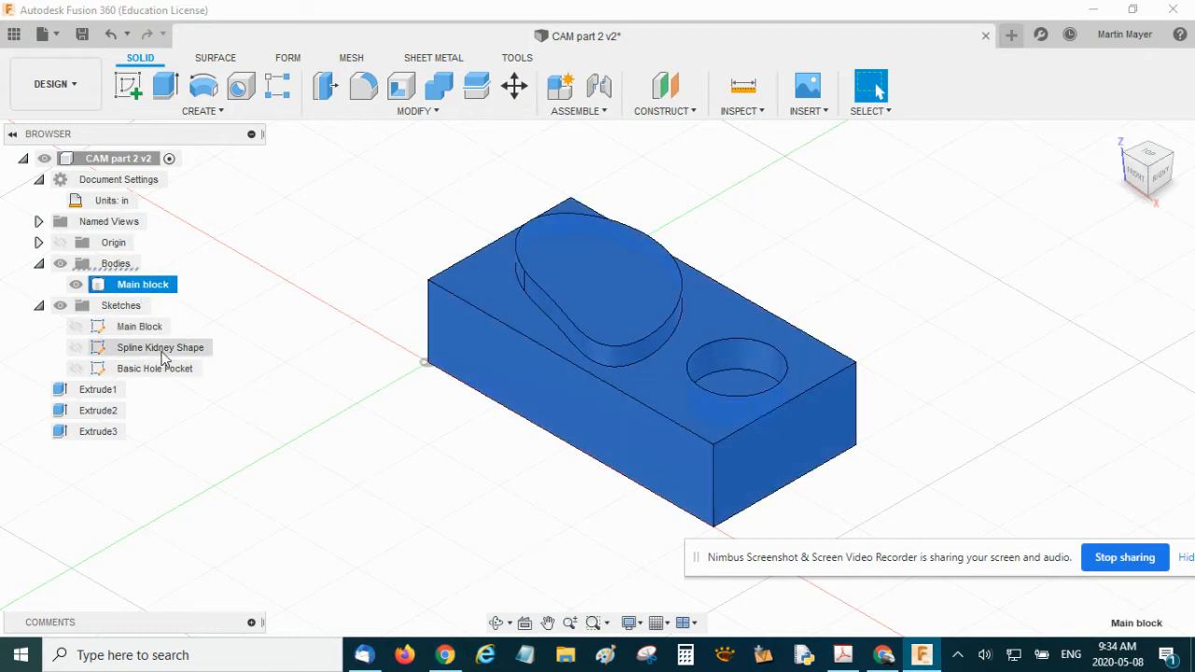
click(140, 327)
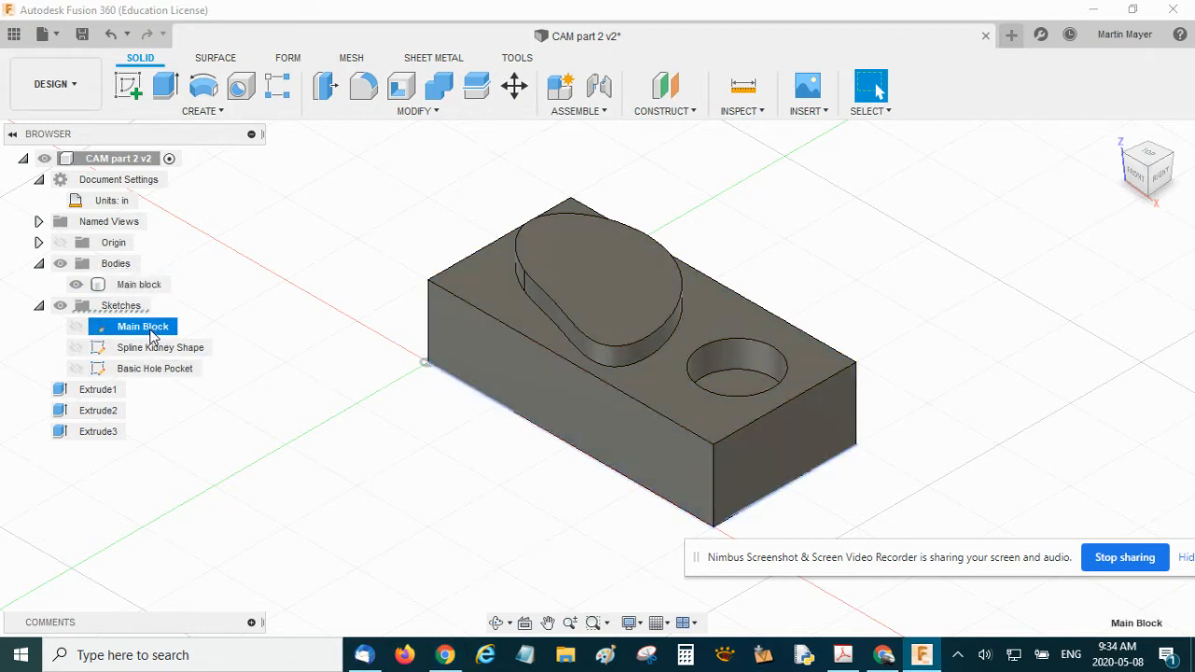
click(103, 389)
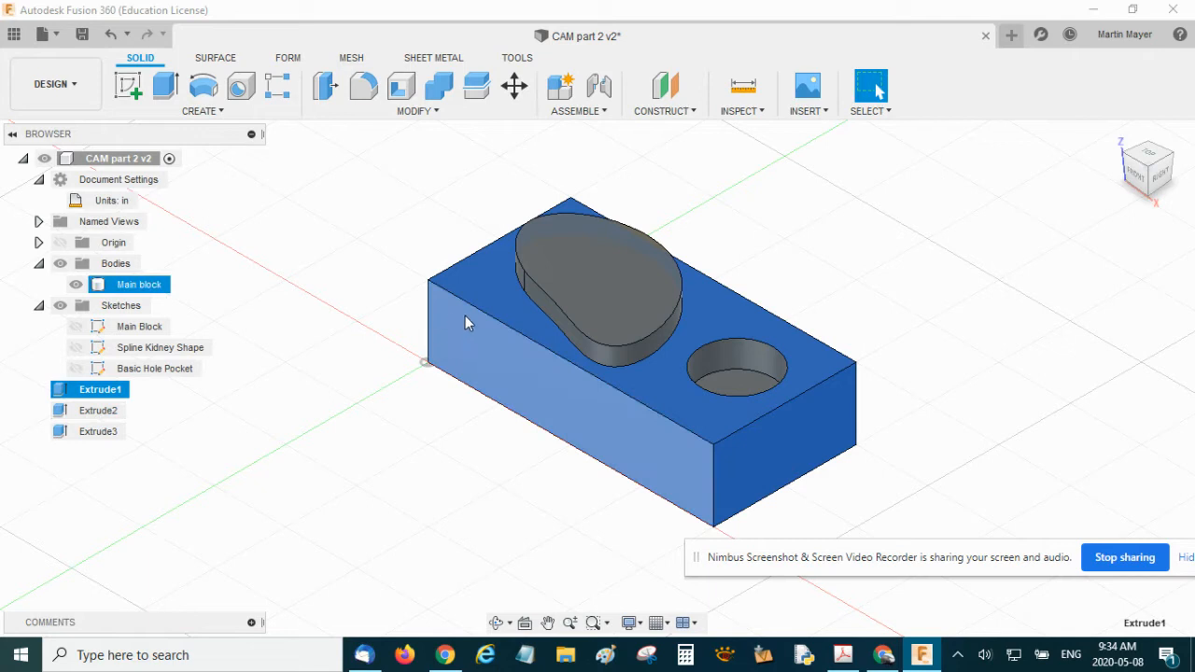
click(107, 413)
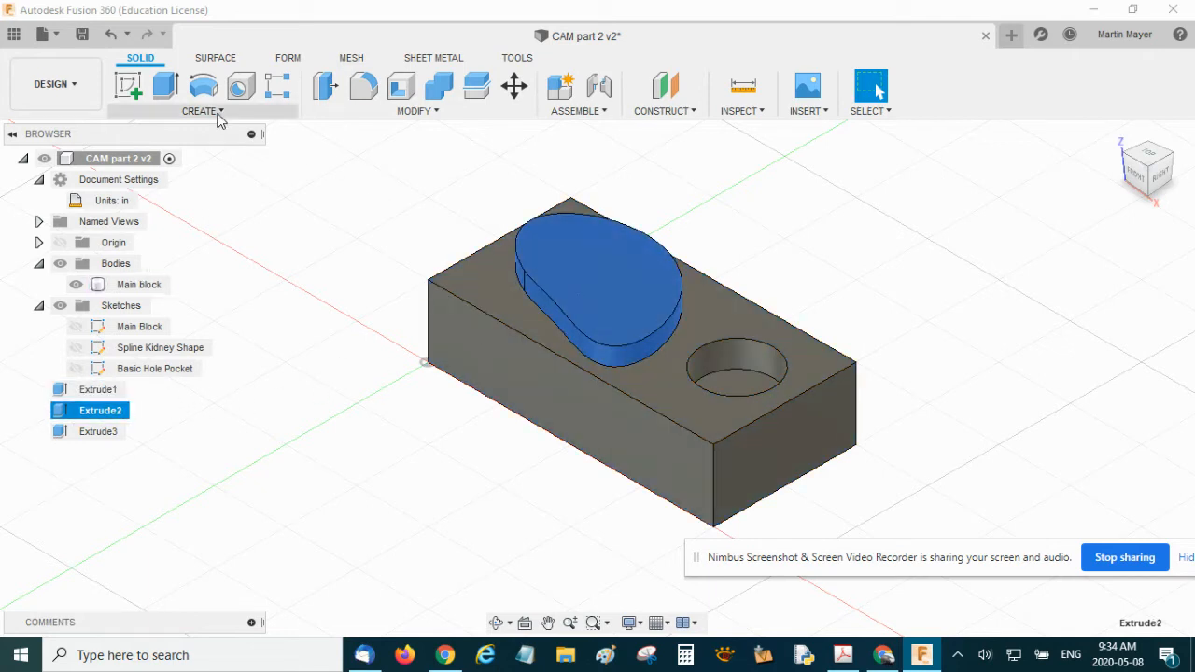
Create a new sketch, look over the spline types available, and finish the sketch without drawing anything
click(131, 89)
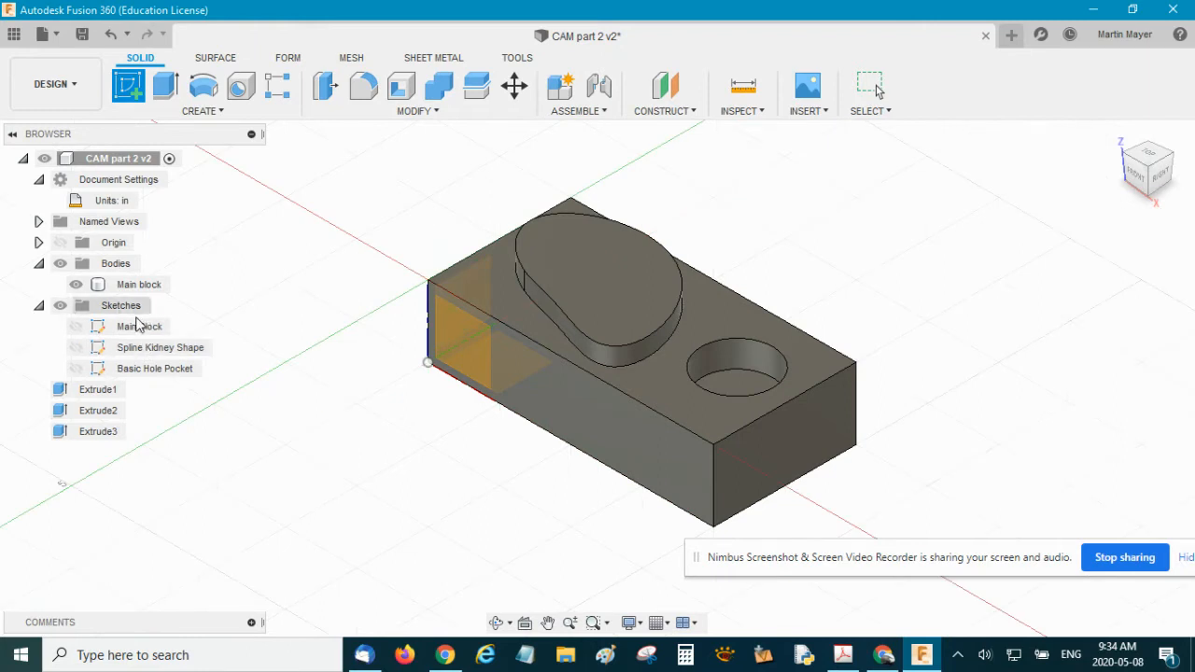
click(173, 351)
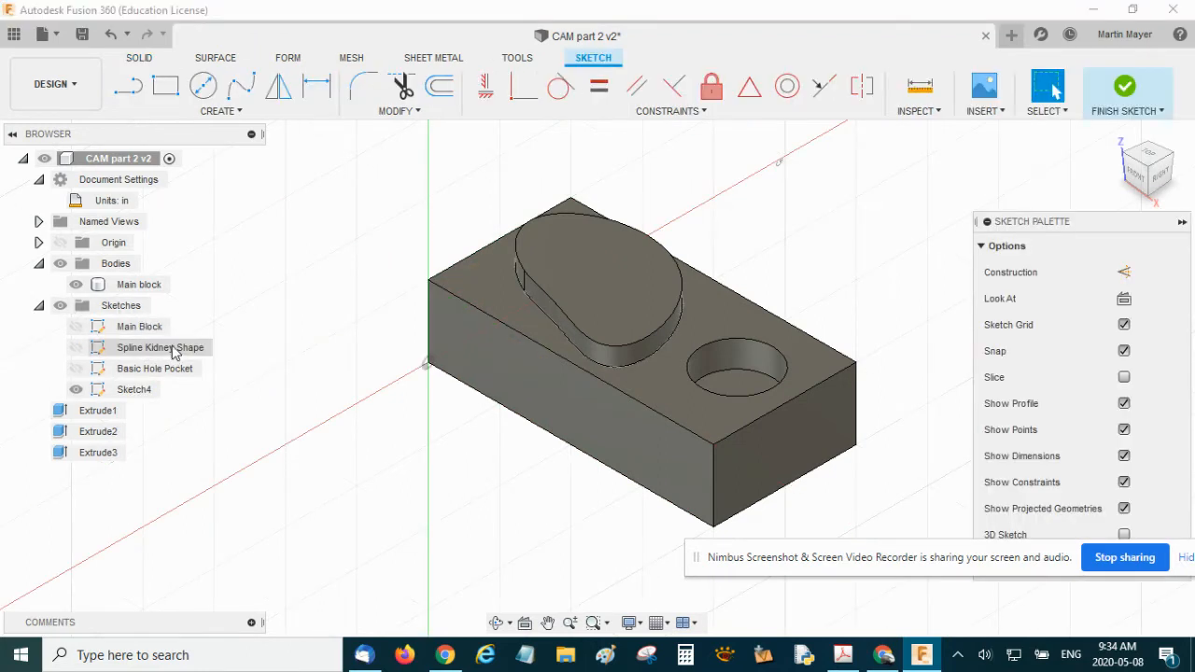
click(238, 112)
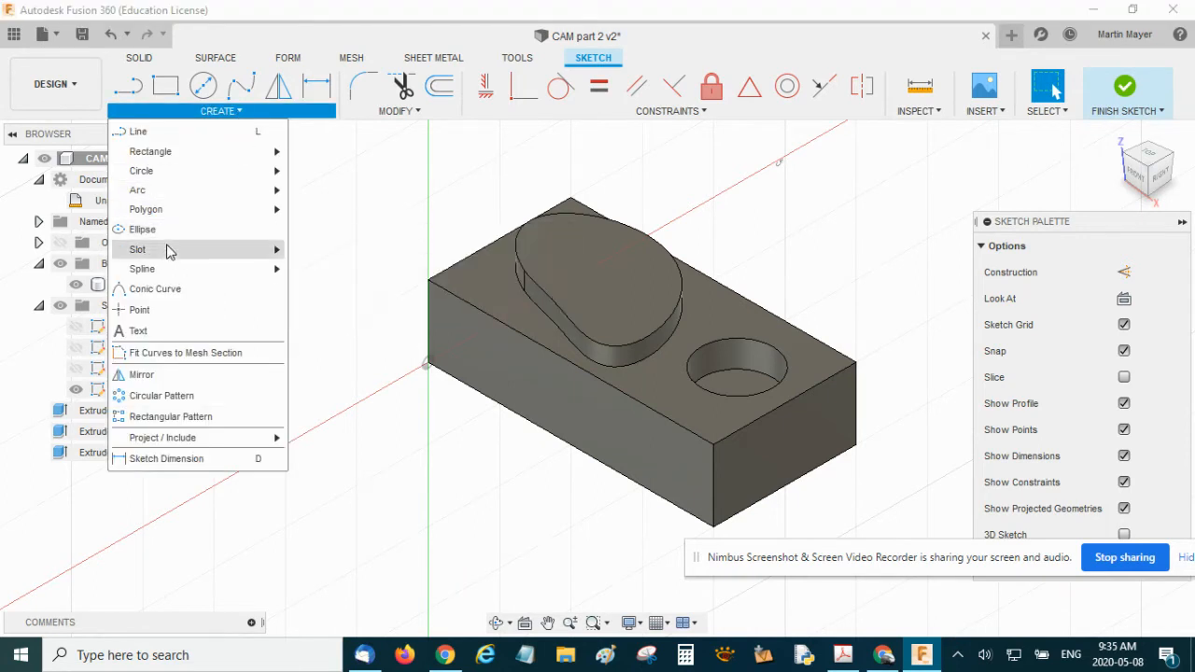
mouse_move(169, 273)
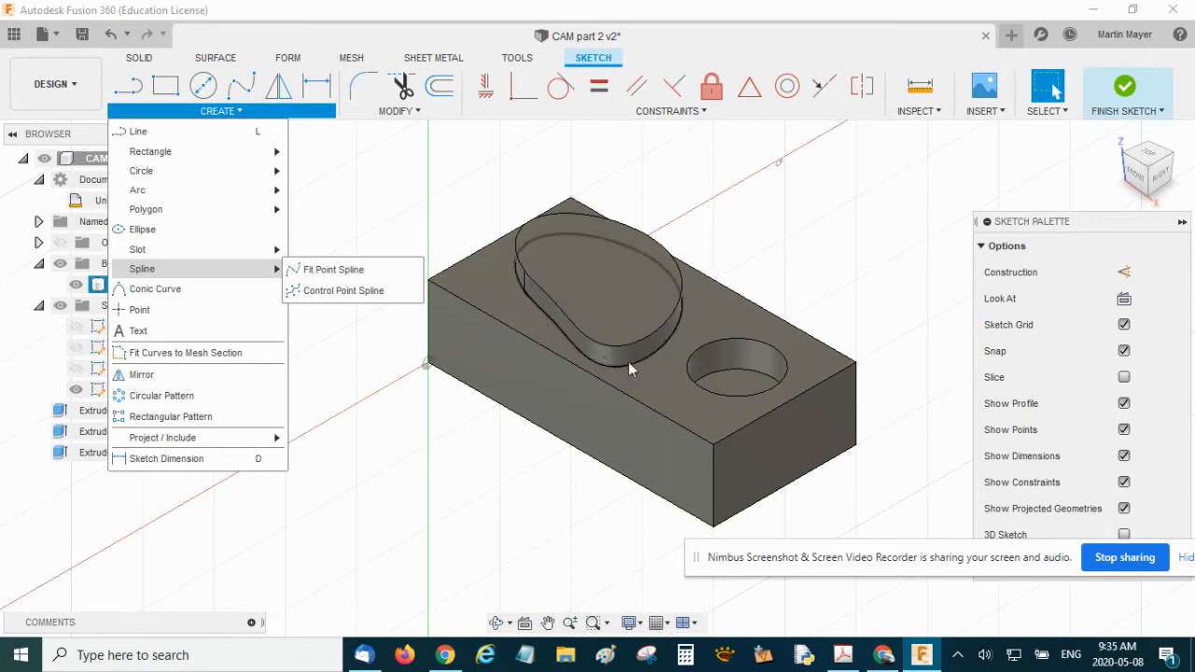
click(351, 378)
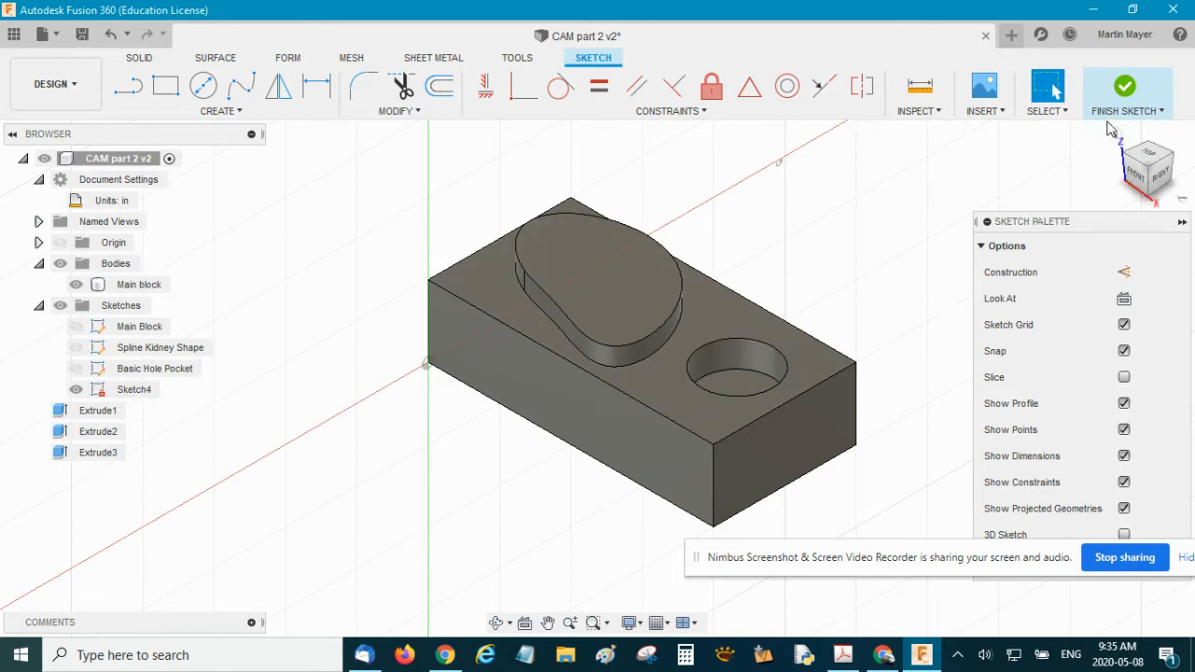
click(1126, 89)
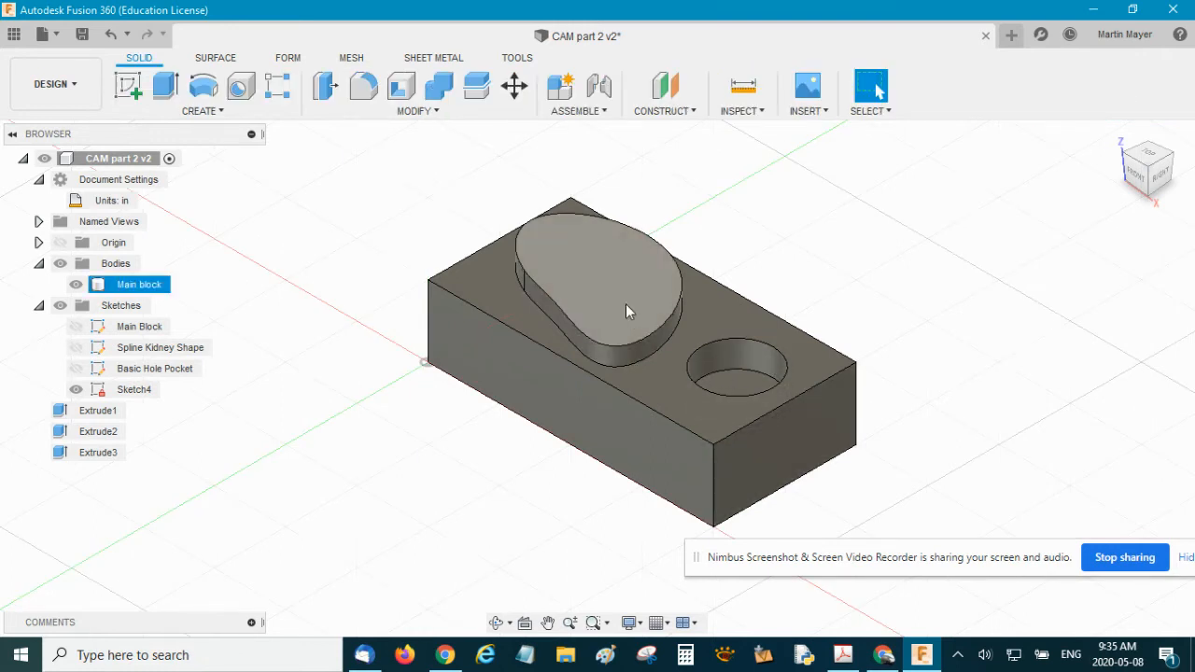
Highlight the extrude that forms the round hole pocket and switch to the Manufacture workspace
click(88, 456)
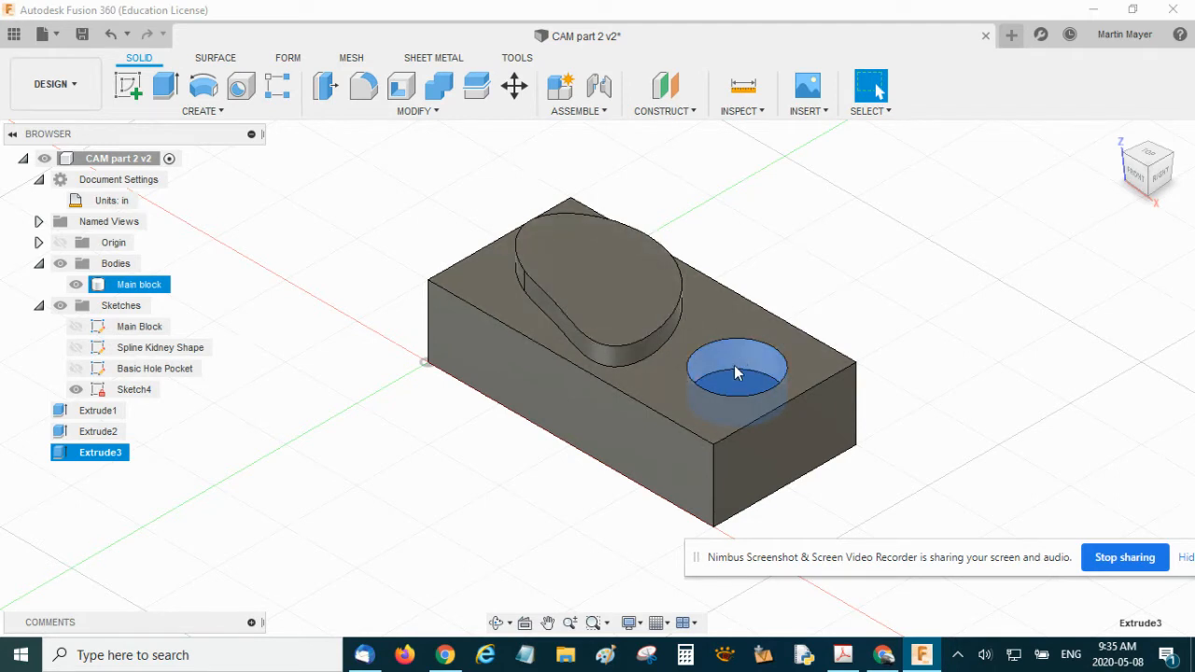
click(83, 86)
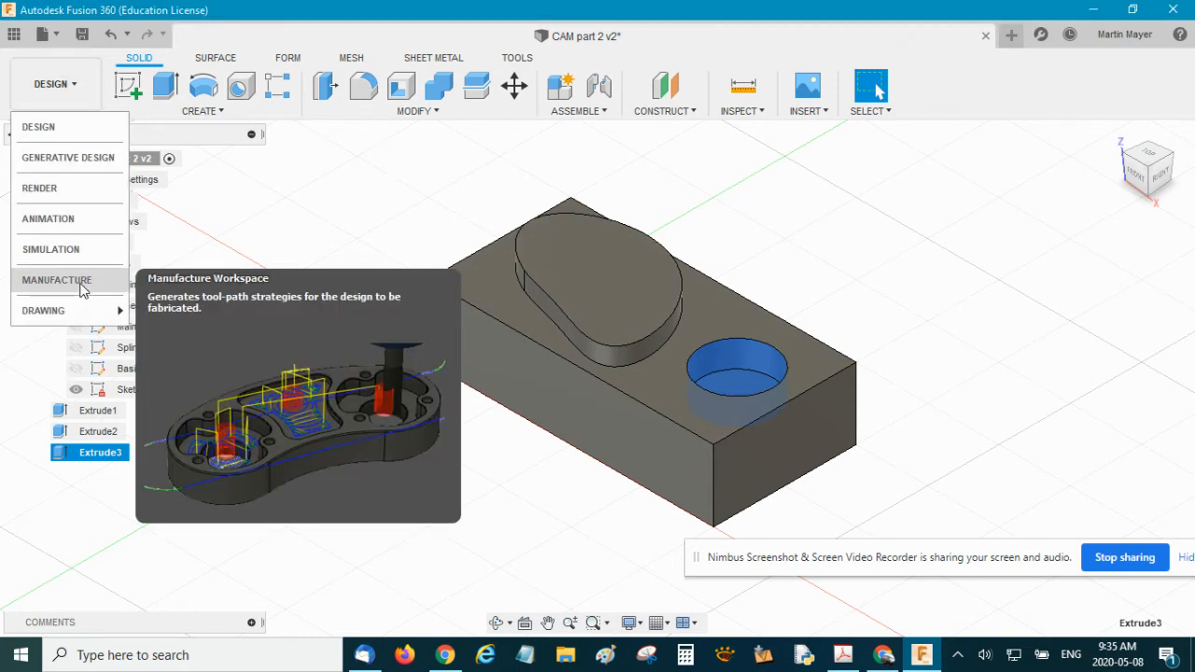
click(80, 282)
click(84, 290)
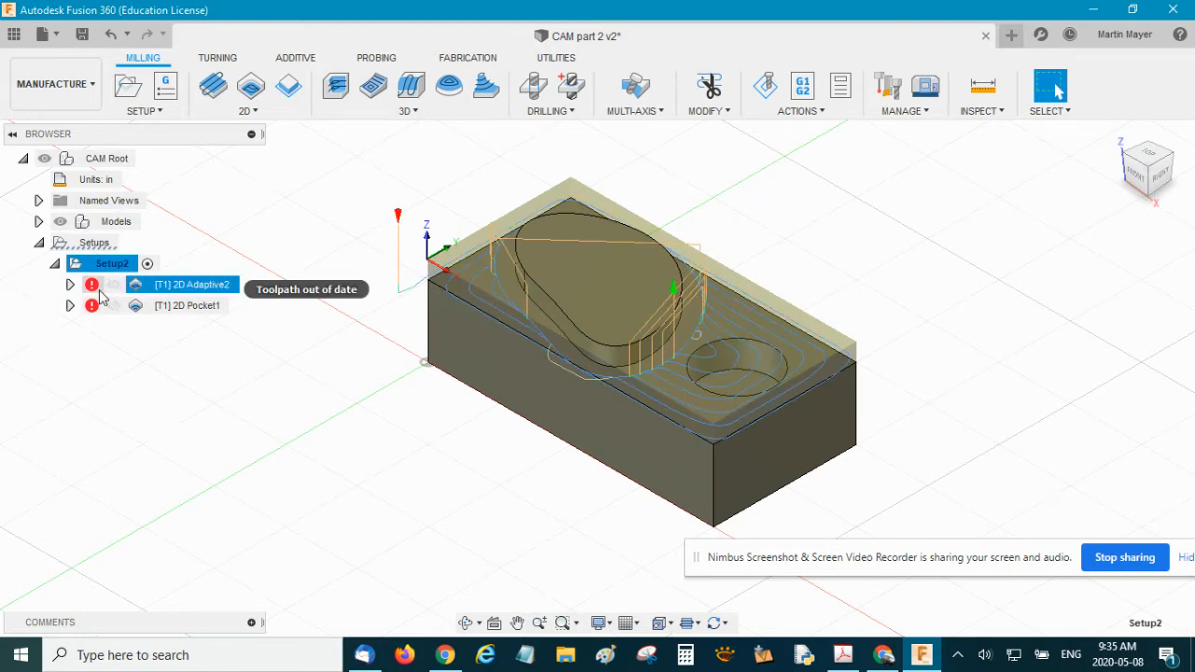
click(93, 87)
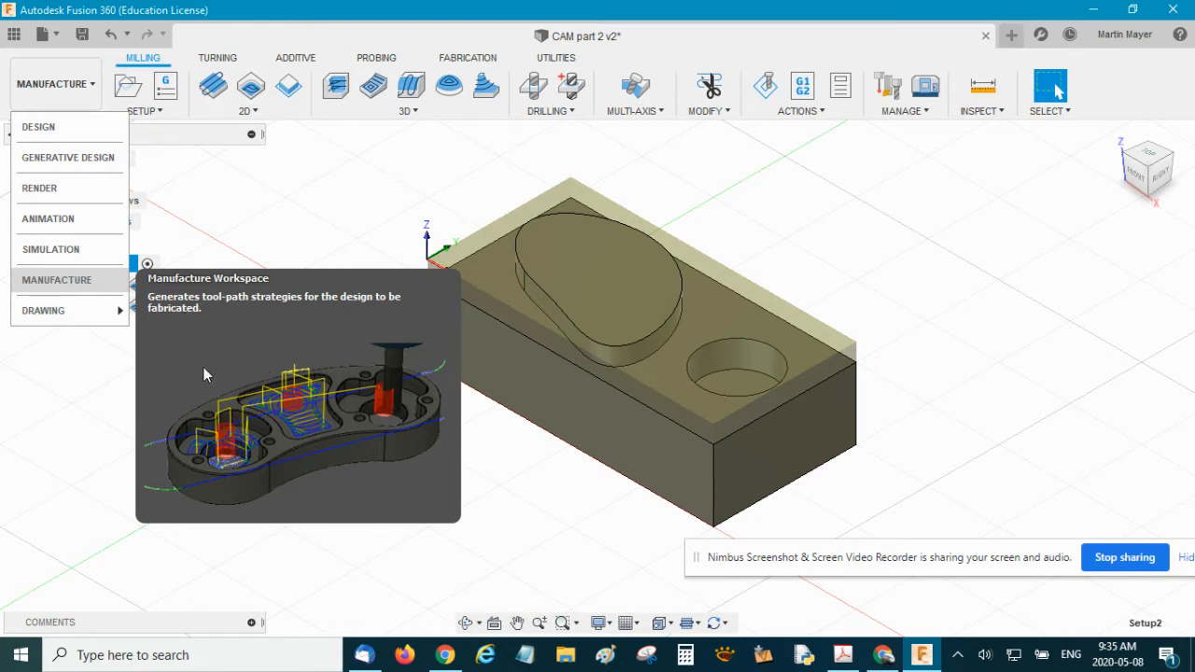
click(161, 112)
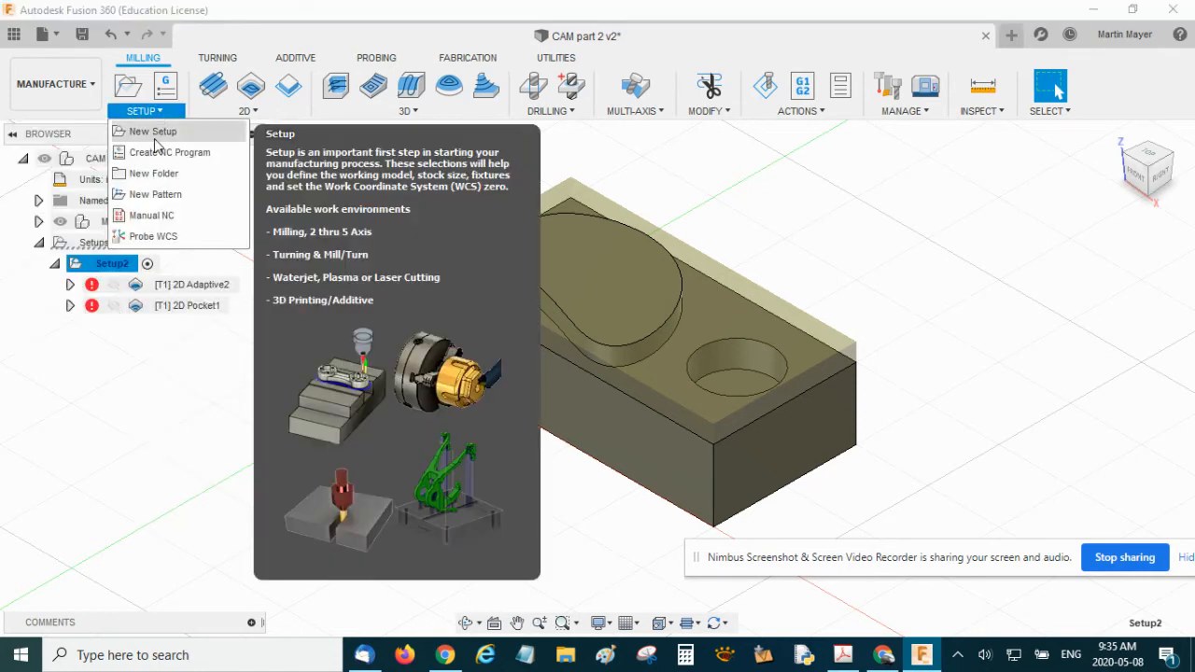
click(153, 132)
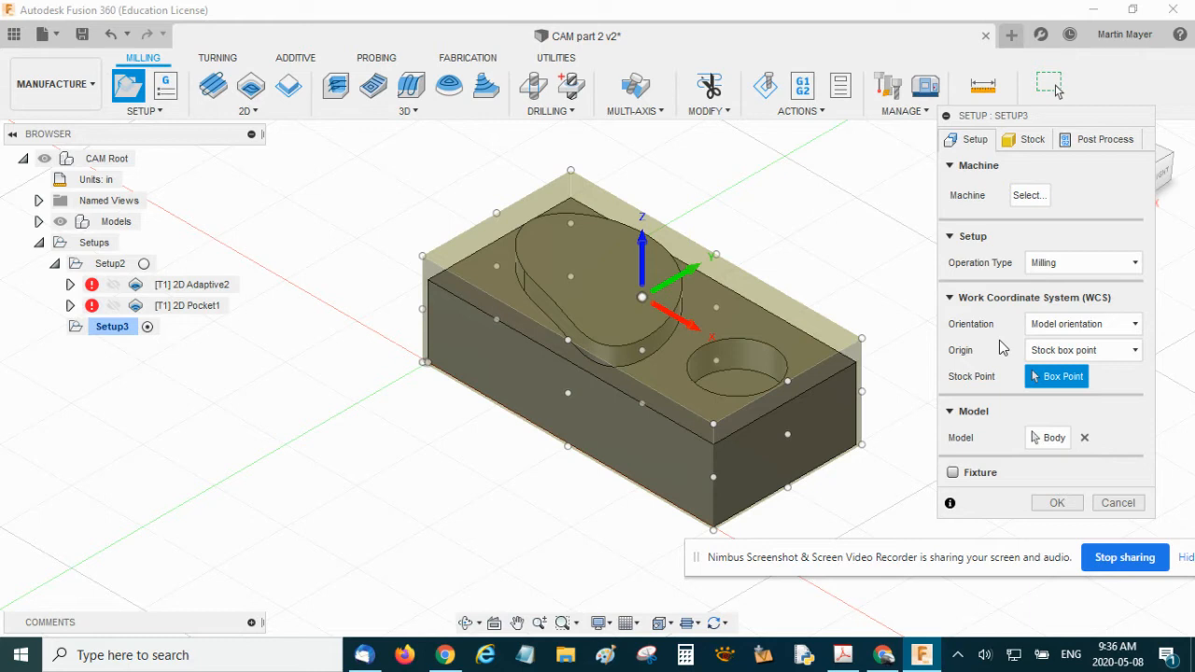
Check the active unit type of the manufacturing document without changing it
mouse_move(96, 184)
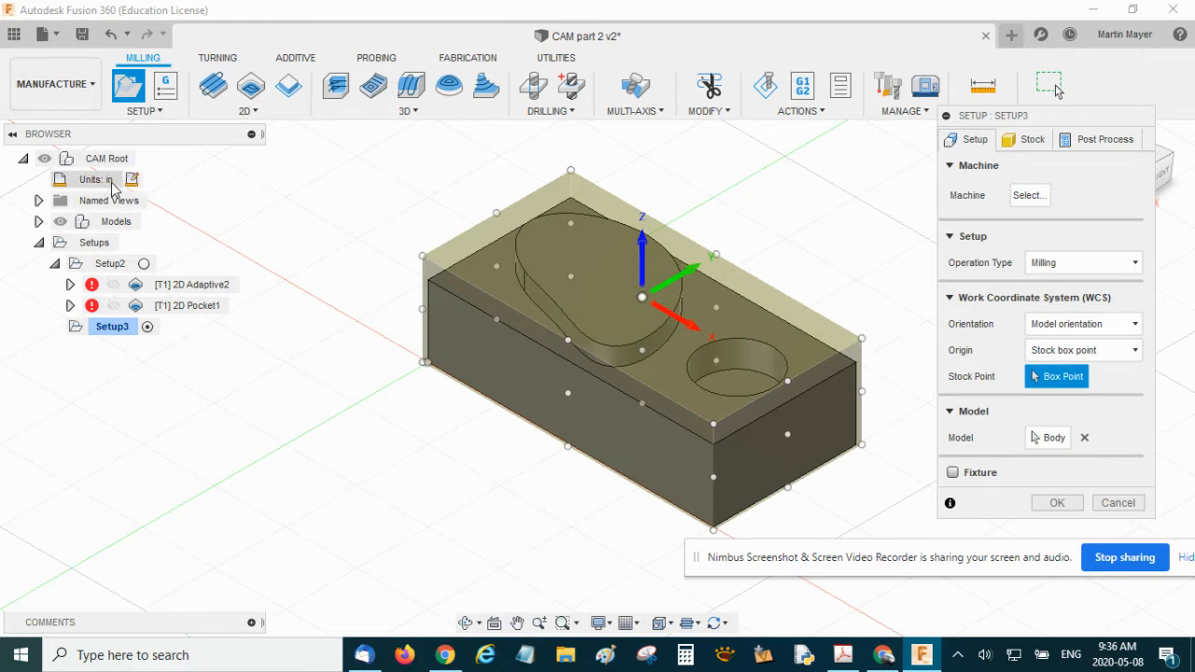
click(132, 181)
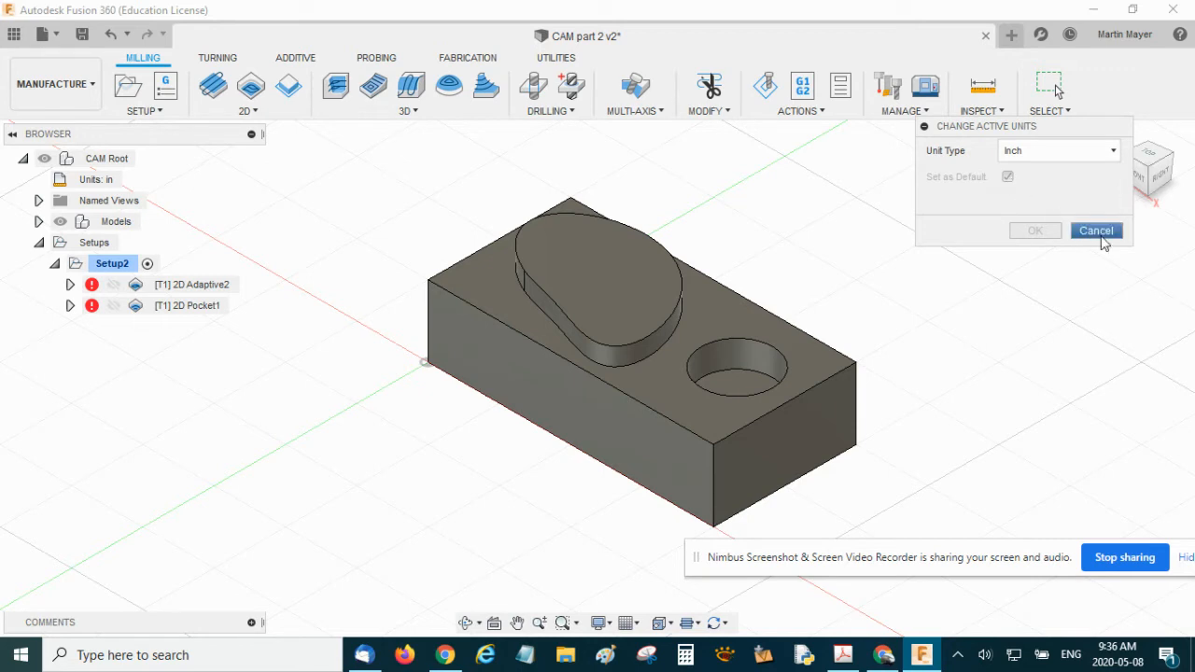
click(1083, 239)
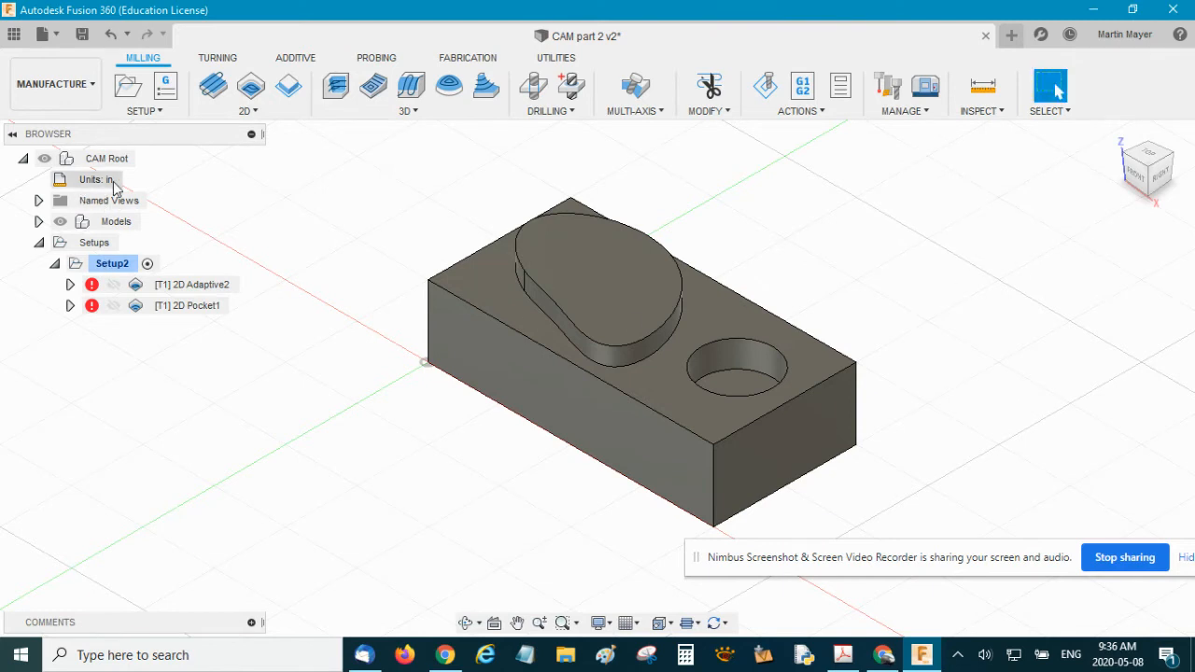
Open Setup2 and review its work coordinate system and stock box settings
double_click(107, 264)
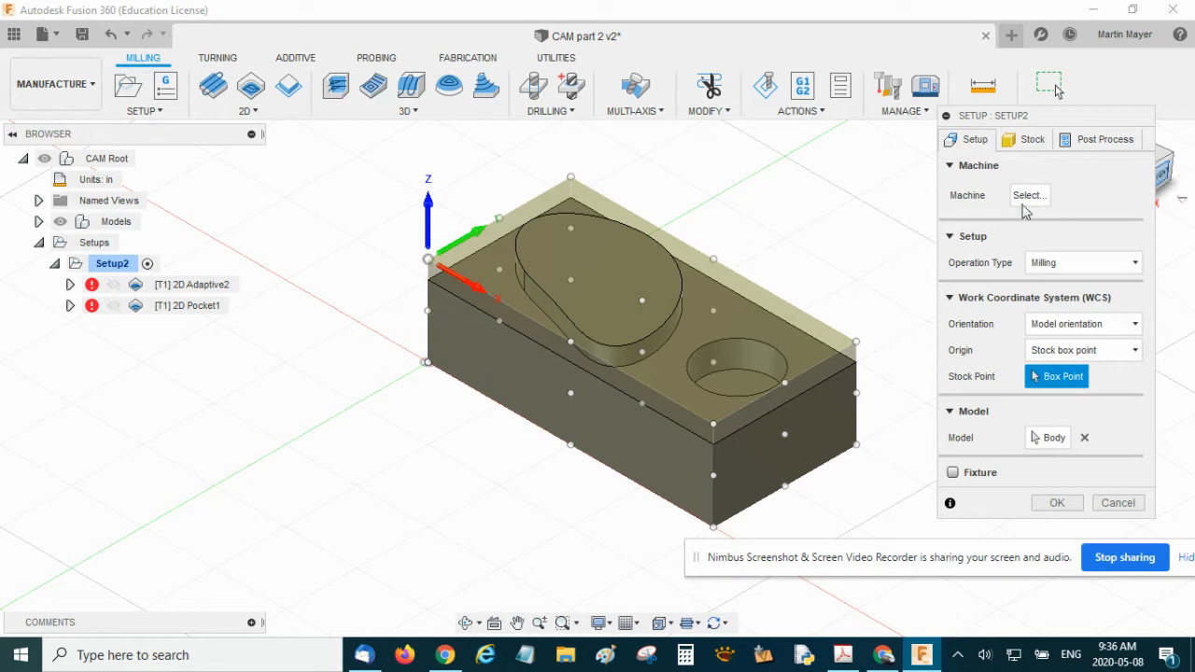
click(1033, 140)
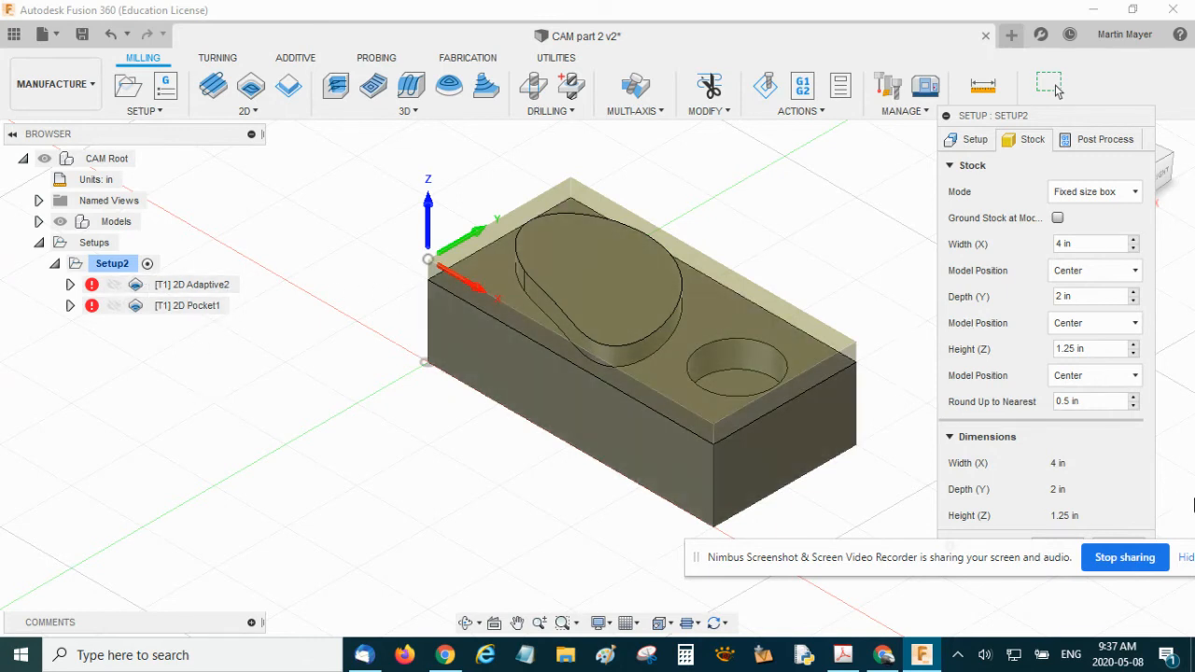
scroll(1184, 490, up, 1)
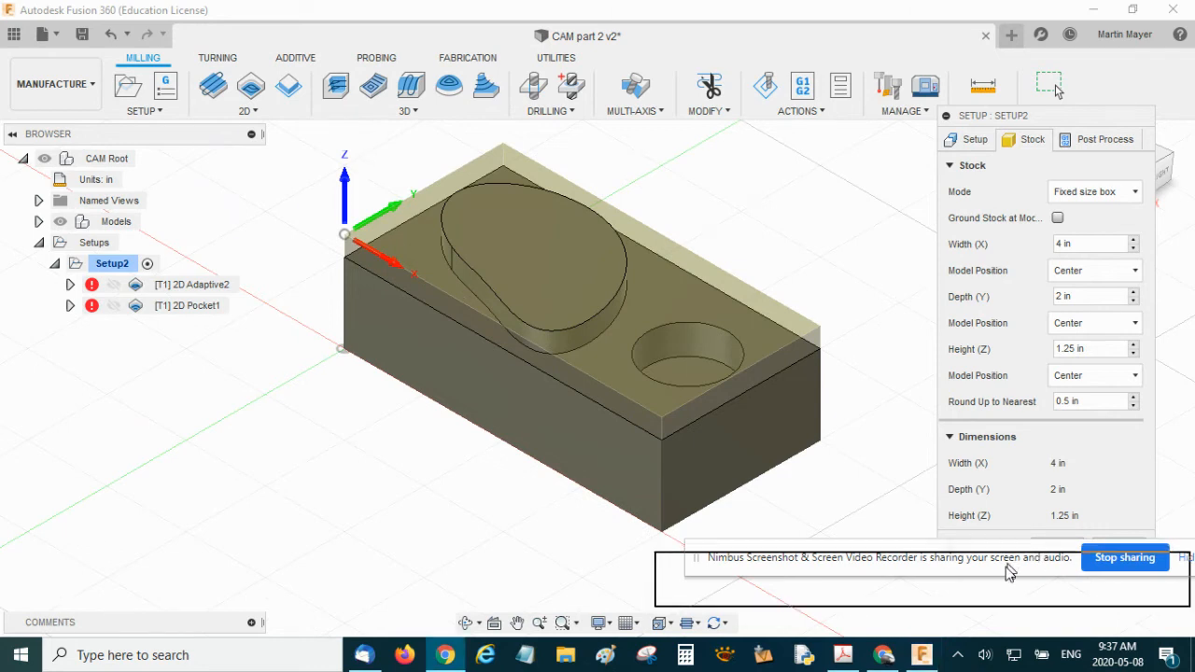
click(1070, 555)
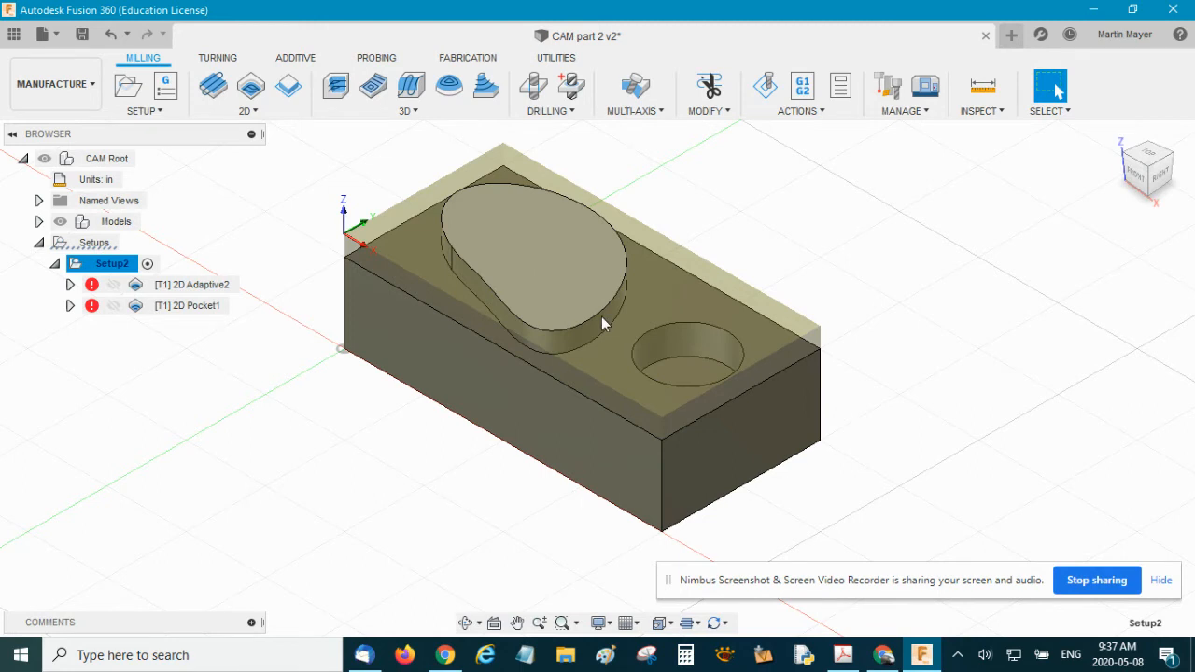
Look over the available 2D milling strategies and open the 2D Adaptive2 operation's tool and feed settings
click(255, 112)
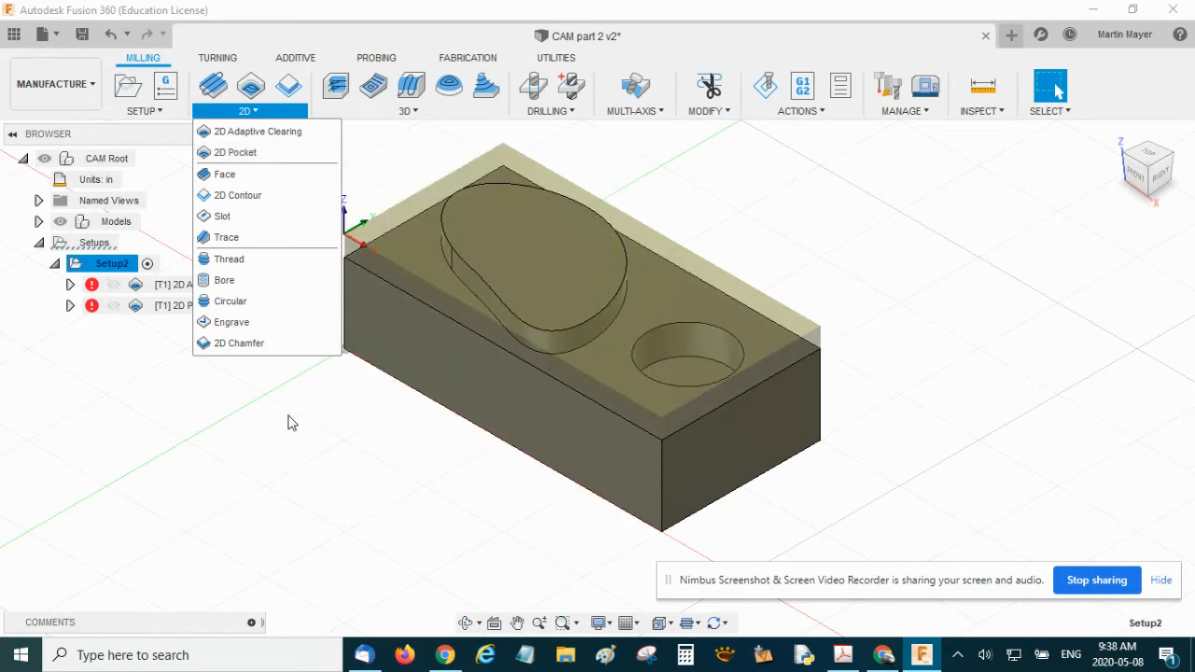
click(292, 422)
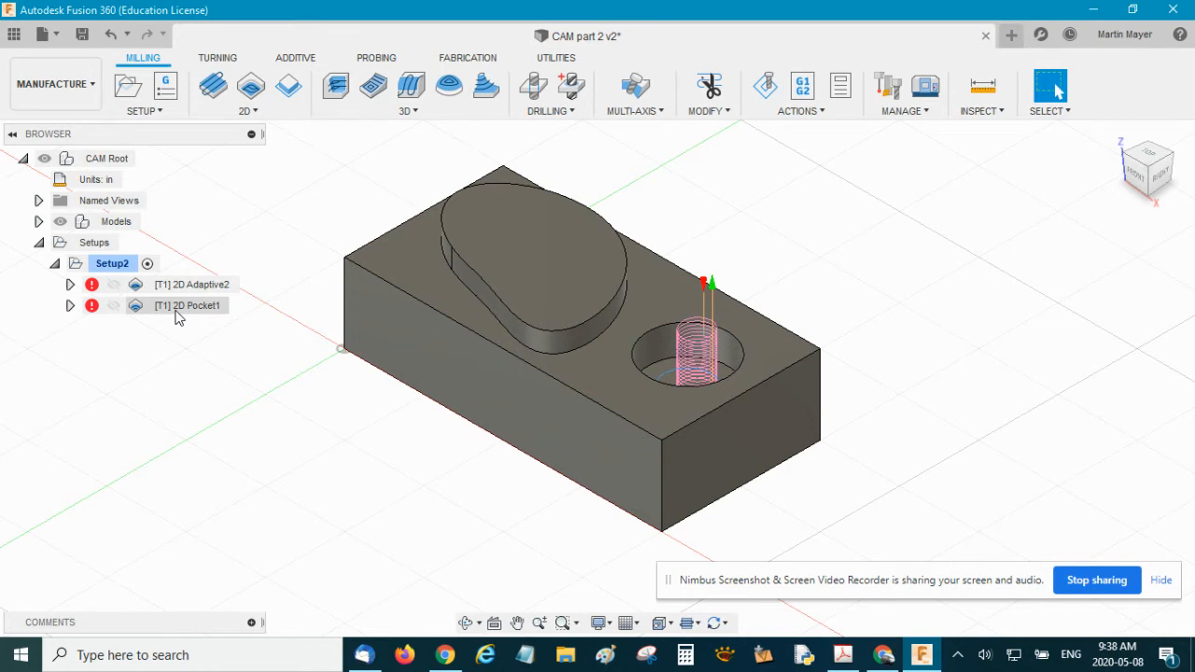
double_click(154, 292)
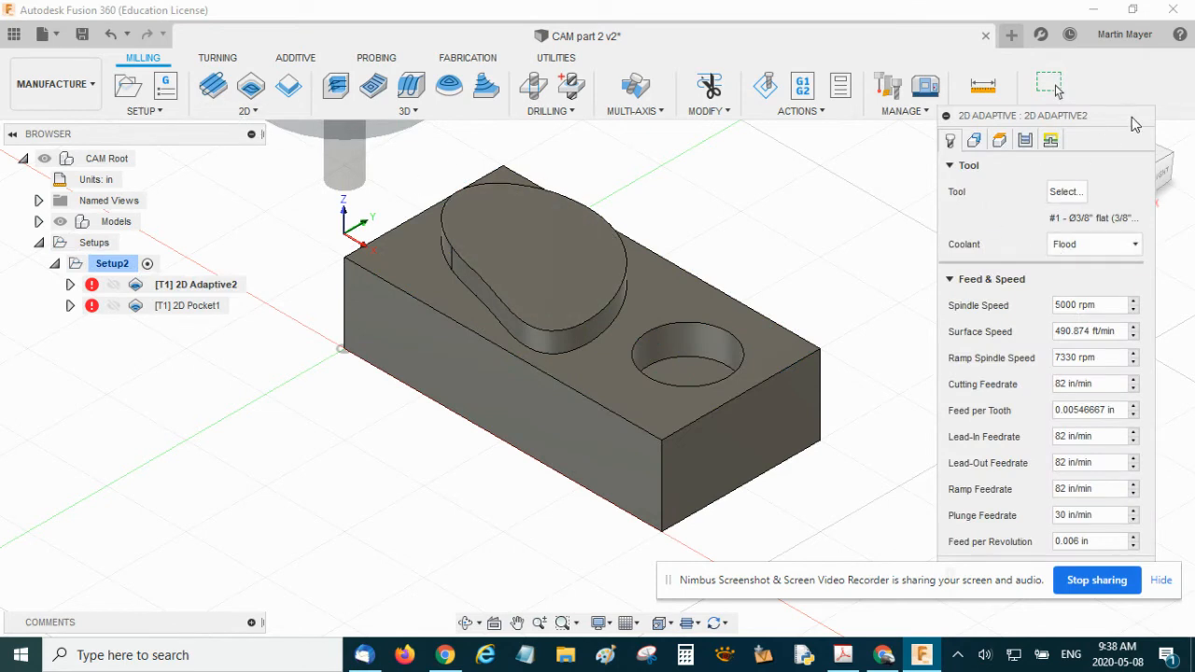
drag(1135, 124, 1119, 75)
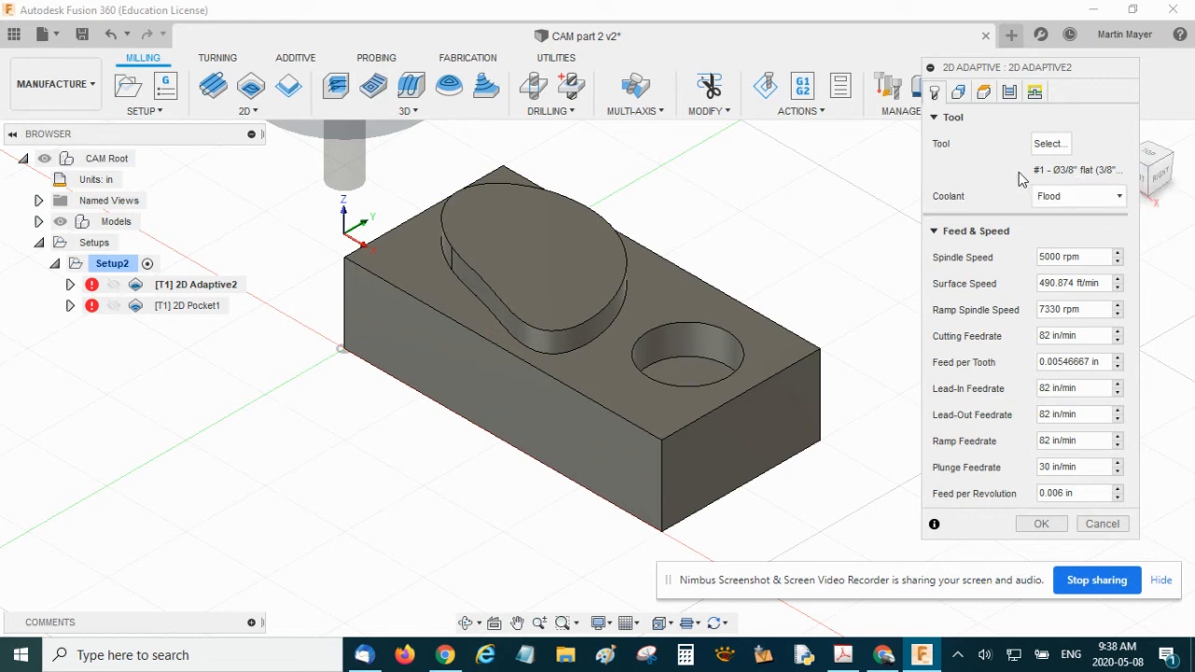
Browse all tool libraries for 3/8" milling cutters for the 2D Adaptive2 operation
click(1054, 148)
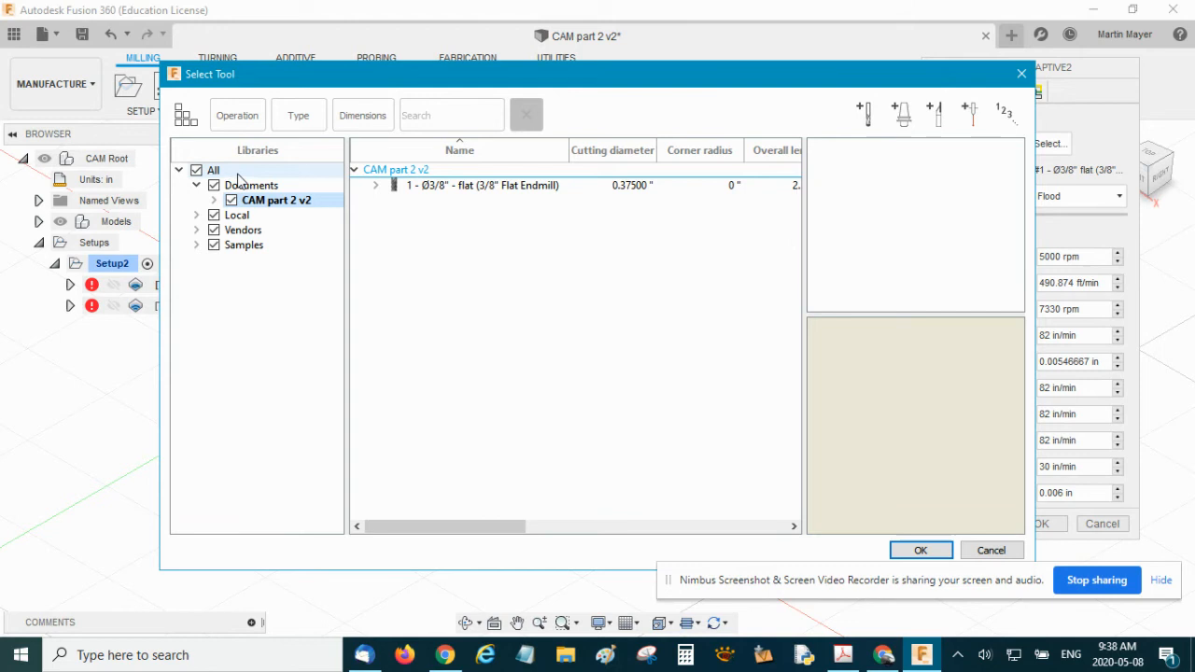
click(224, 170)
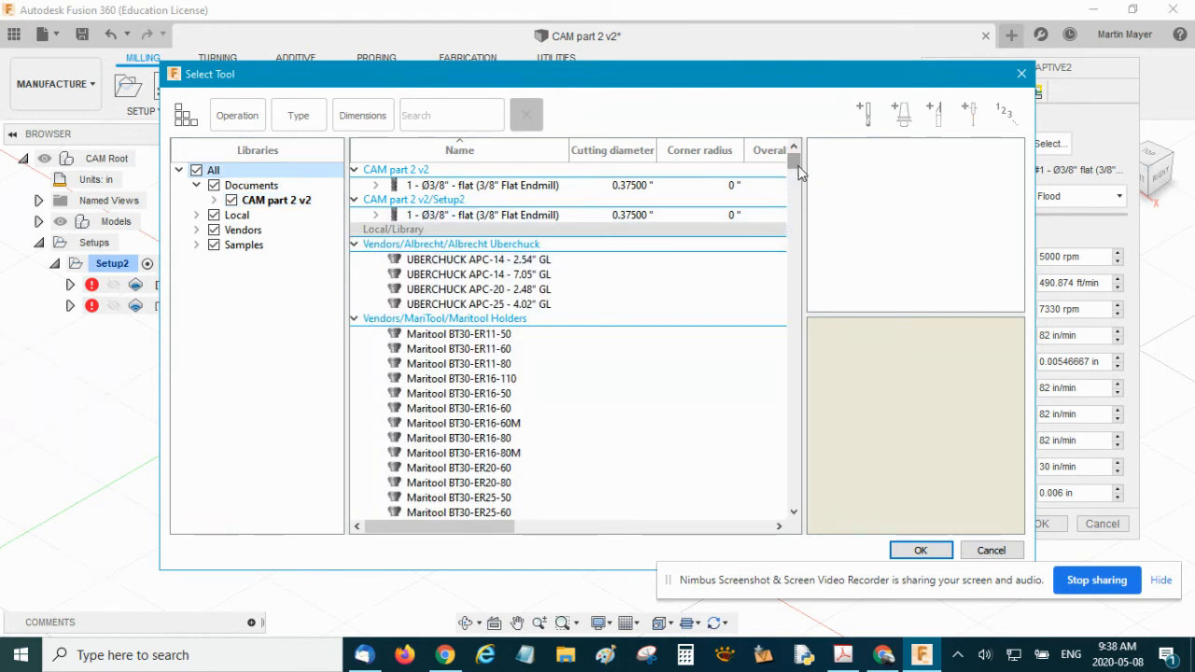
scroll(775, 224, down, 10)
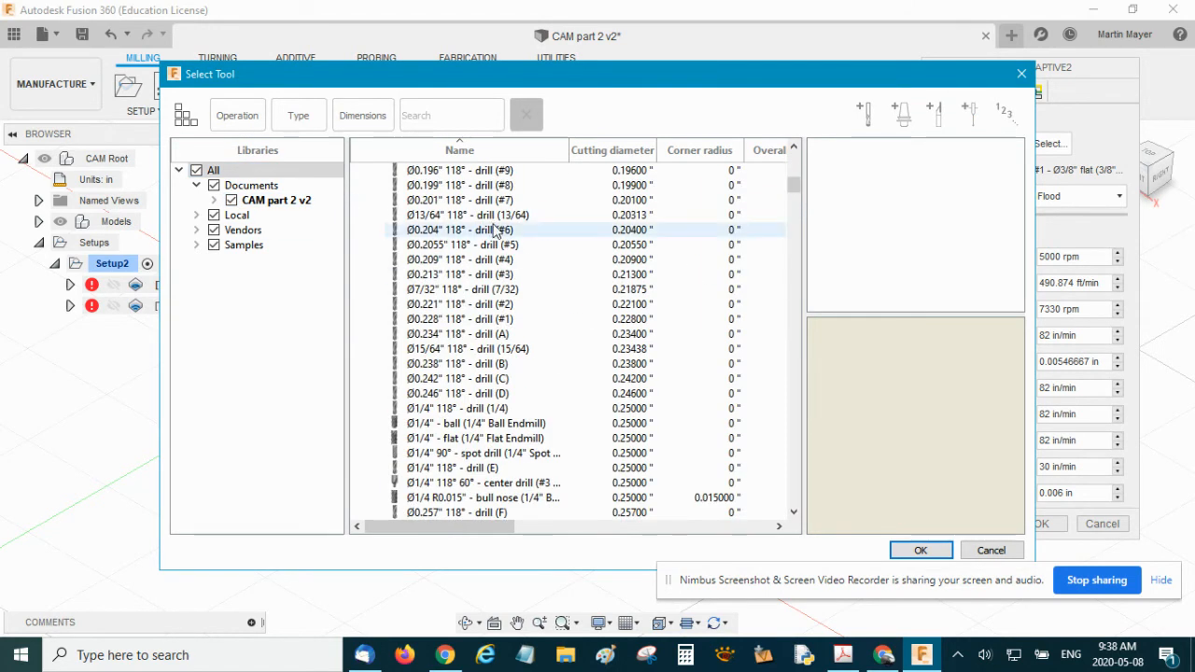
scroll(498, 230, down, 1)
scroll(501, 304, up, 4)
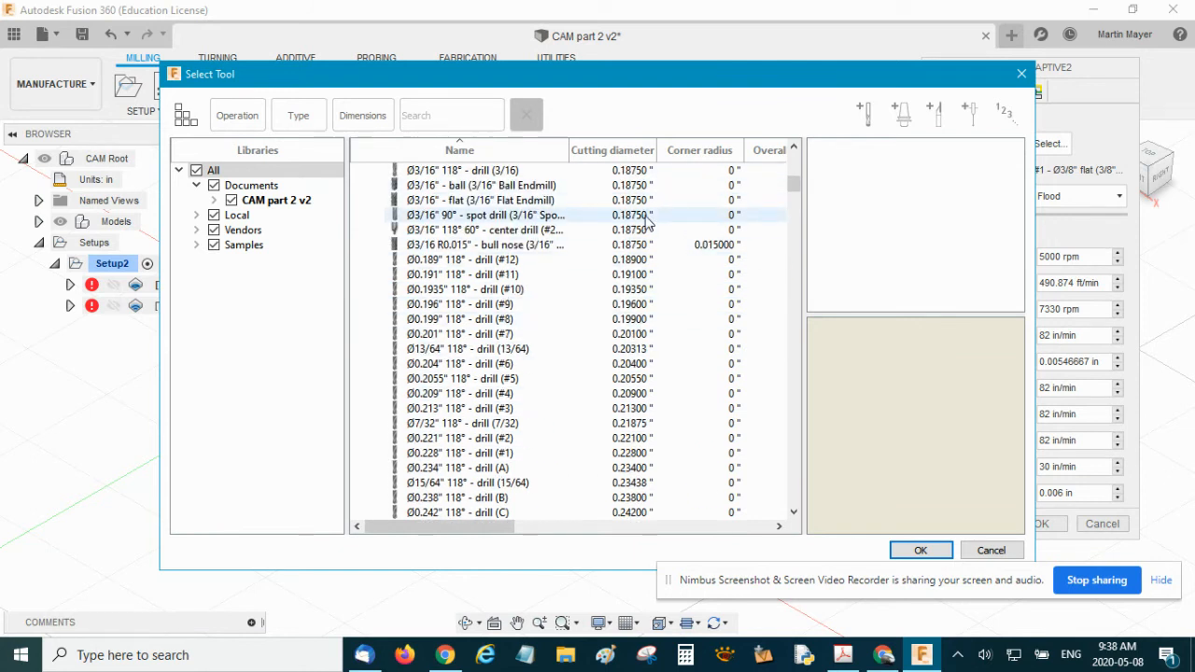
scroll(642, 234, down, 10)
scroll(635, 268, down, 6)
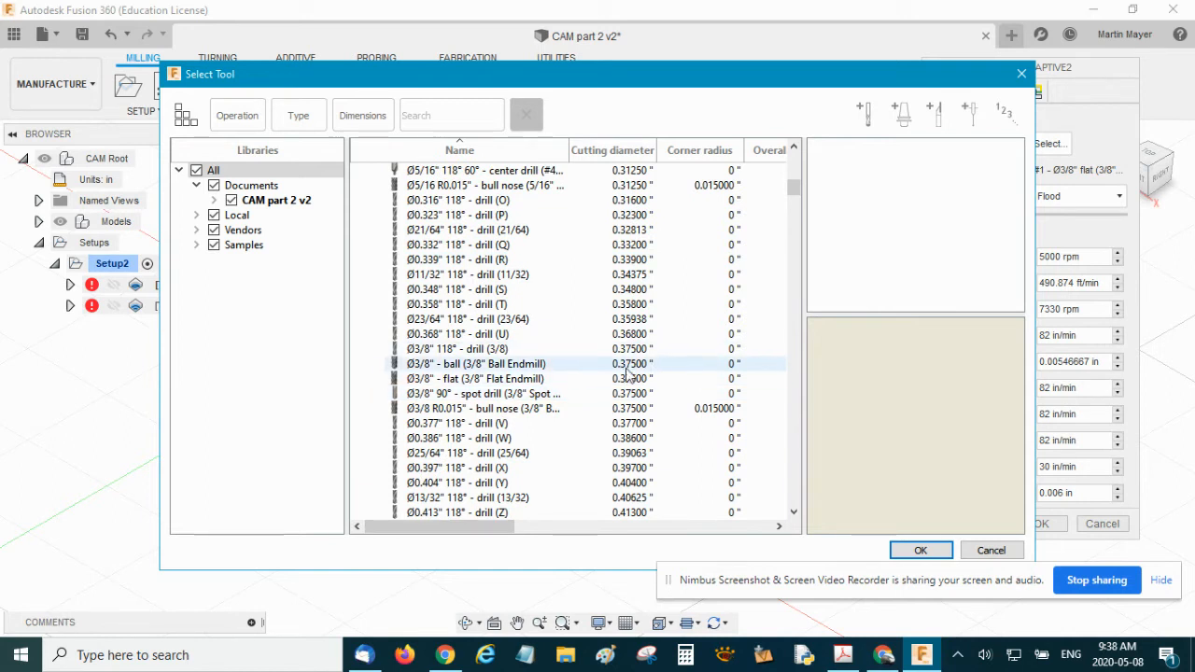
scroll(637, 383, down, 2)
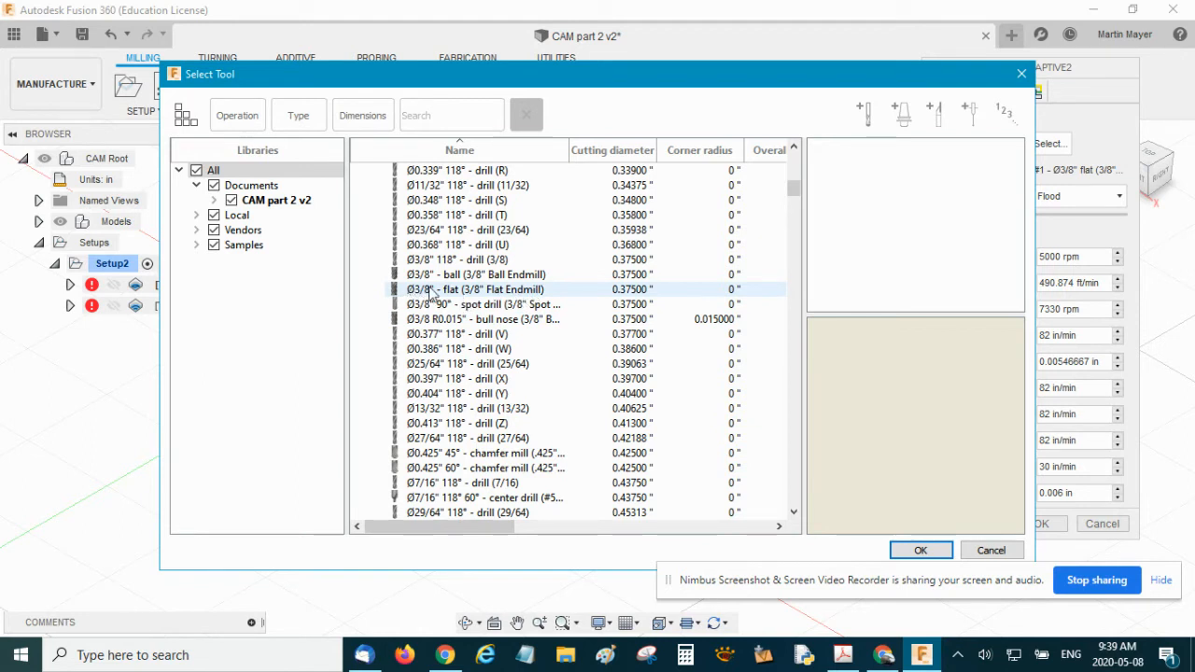
Compare the previews of the 3/8" ball and 3/8" flat endmills, and leave the tool selection without choosing one
click(523, 278)
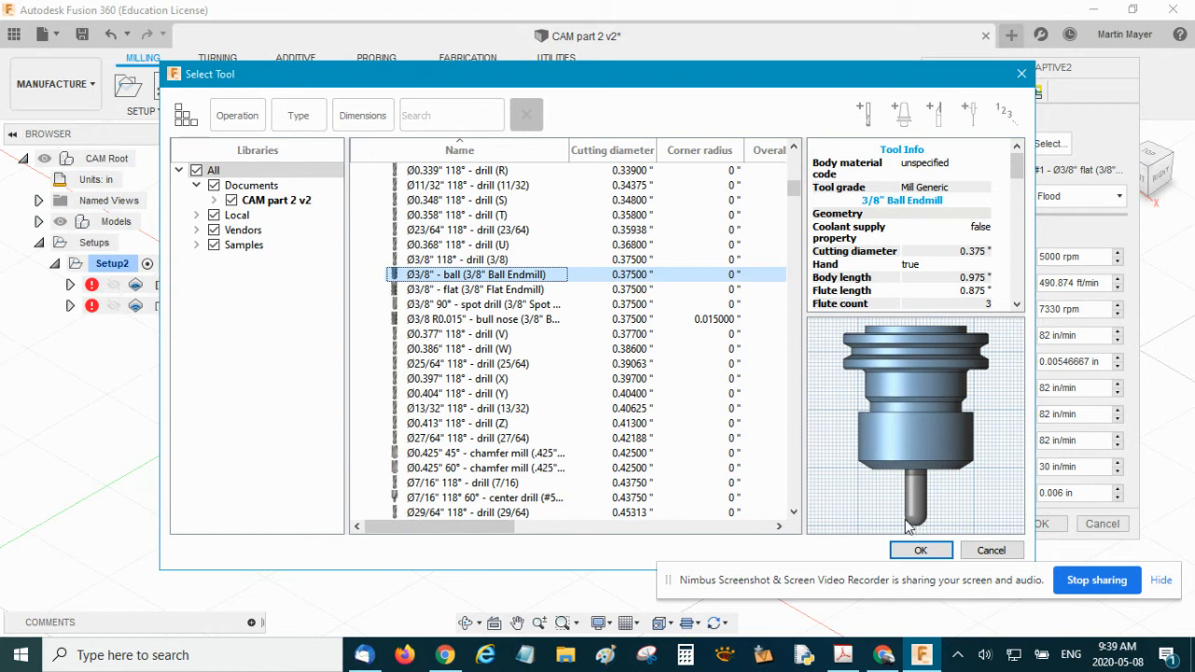
click(539, 293)
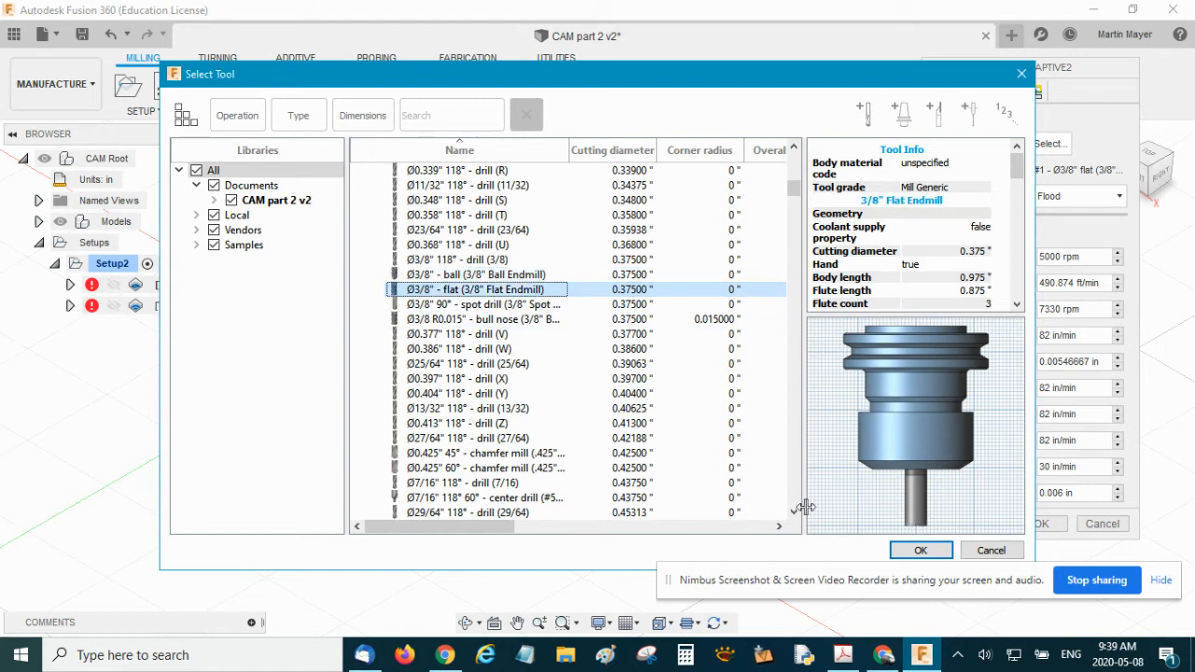
click(985, 550)
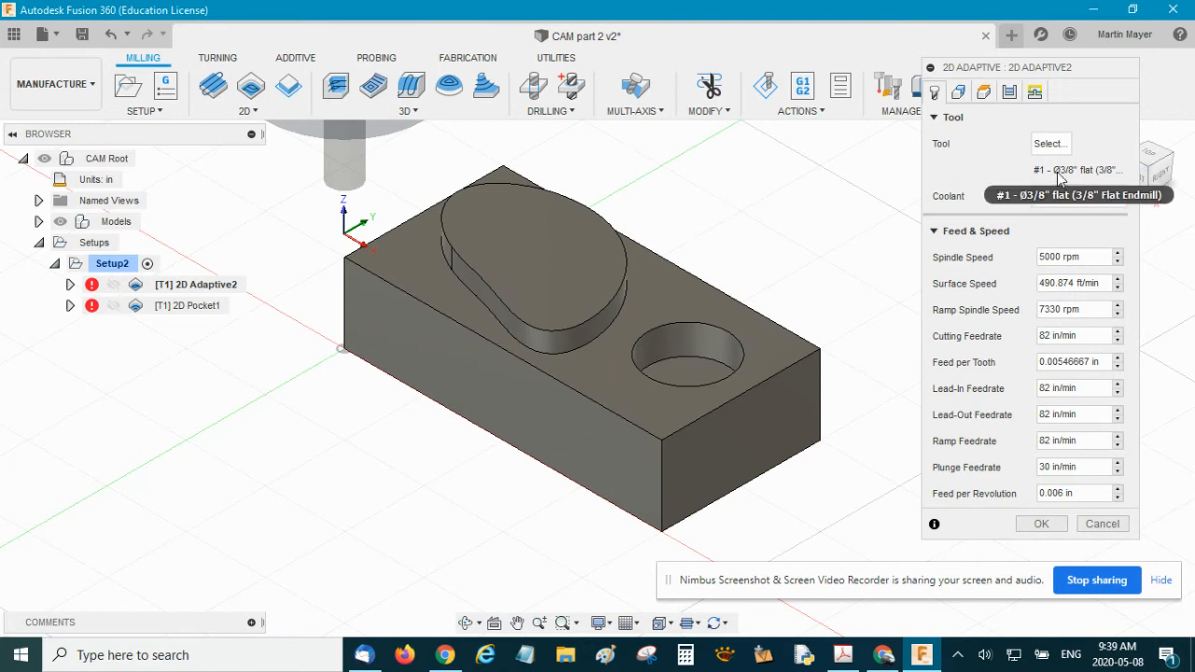
Inspect the tool information of the document's own 3/8" flat endmill, and leave the tool selection without changing it
click(1049, 143)
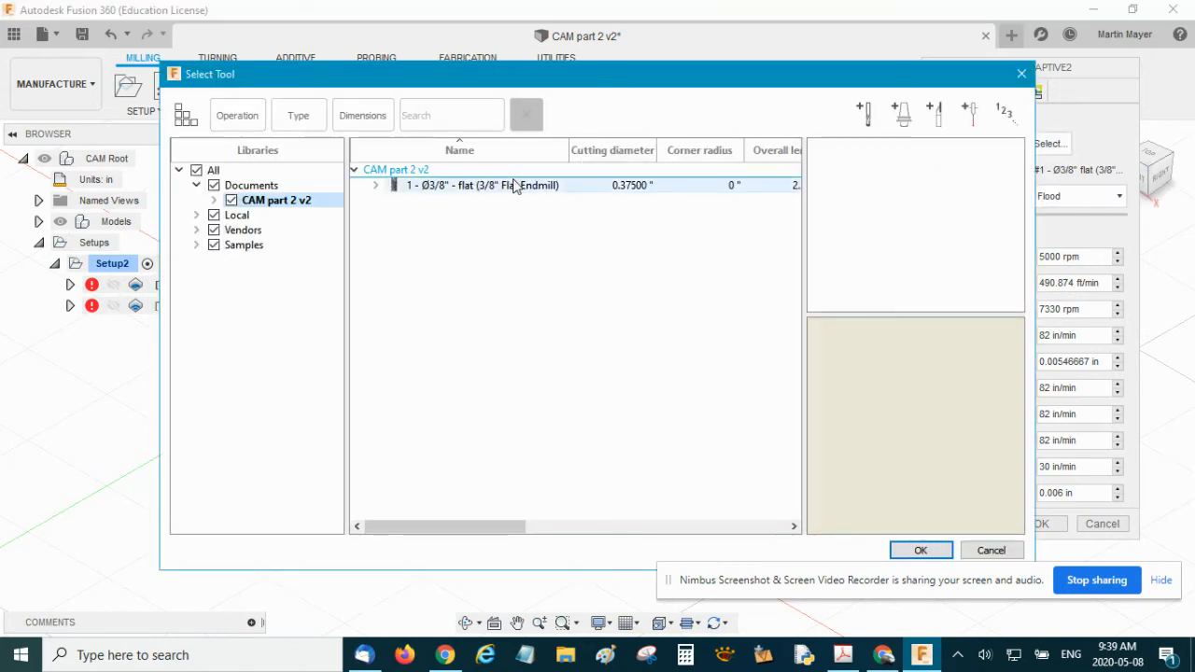
click(514, 185)
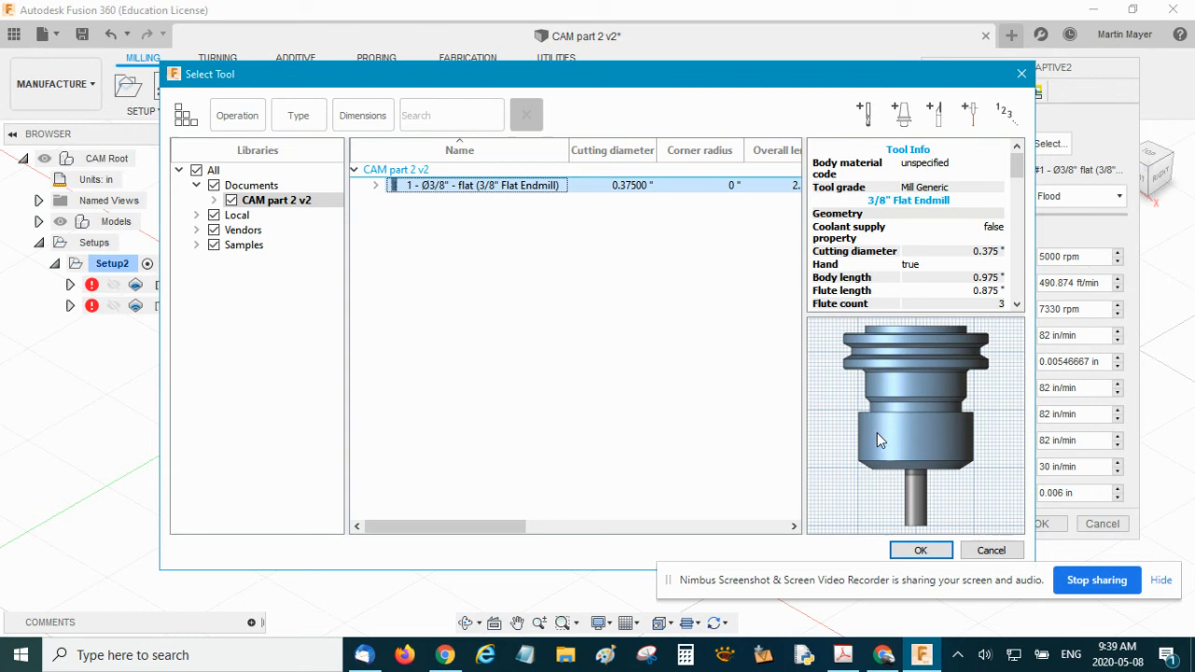
click(1021, 201)
drag(1021, 199, 1038, 292)
click(992, 551)
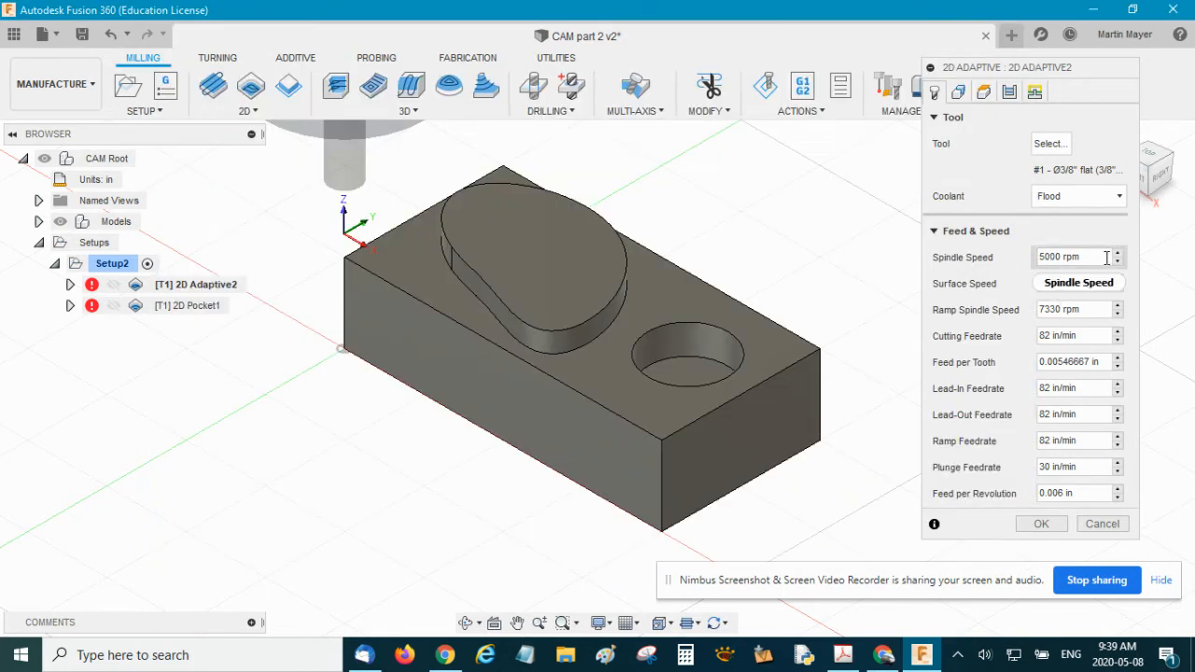
Review the spindle speed and pocket geometry of 2D Adaptive2, and accept the operation to regenerate its toolpath
click(1046, 258)
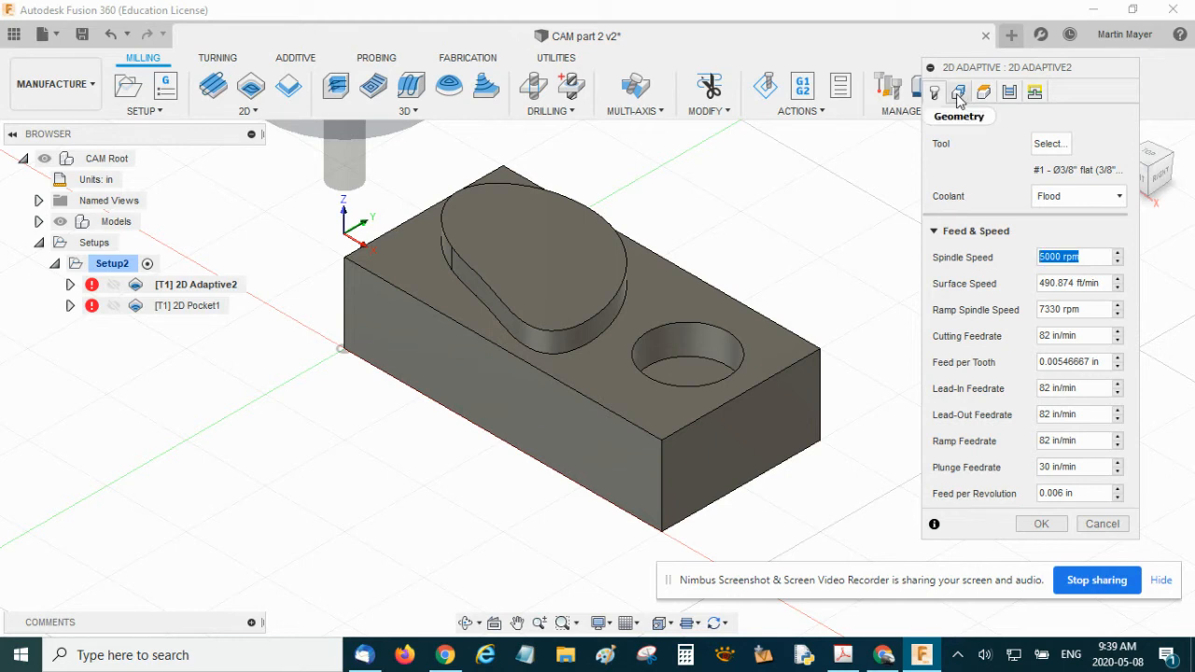
click(958, 92)
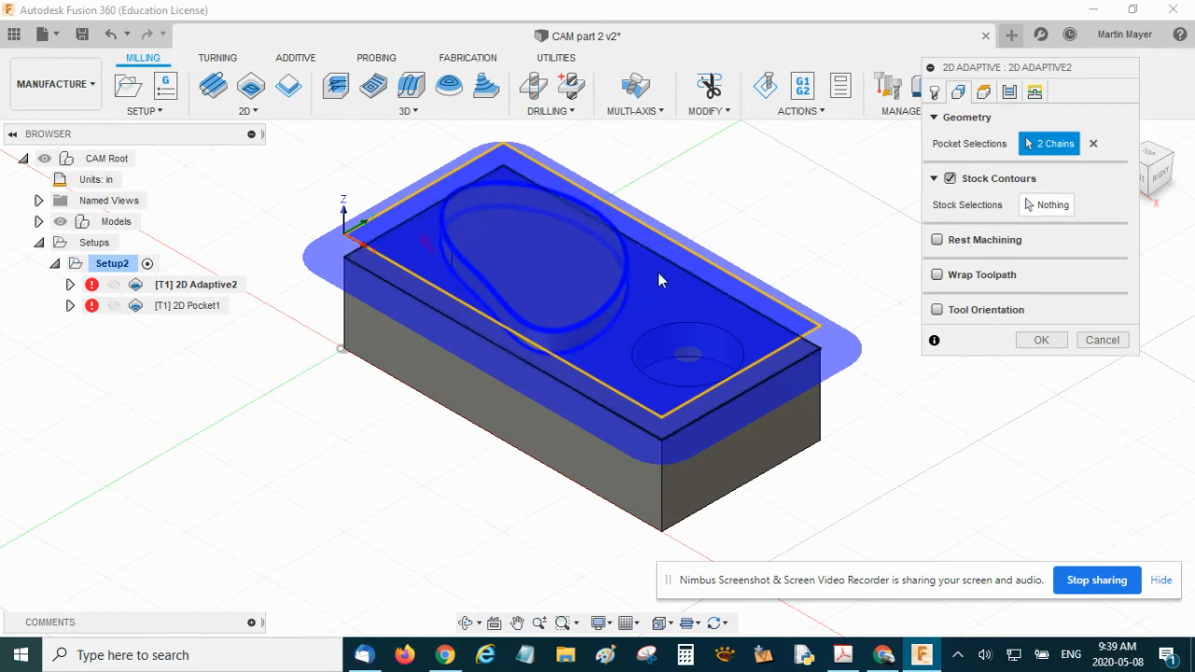
click(1041, 341)
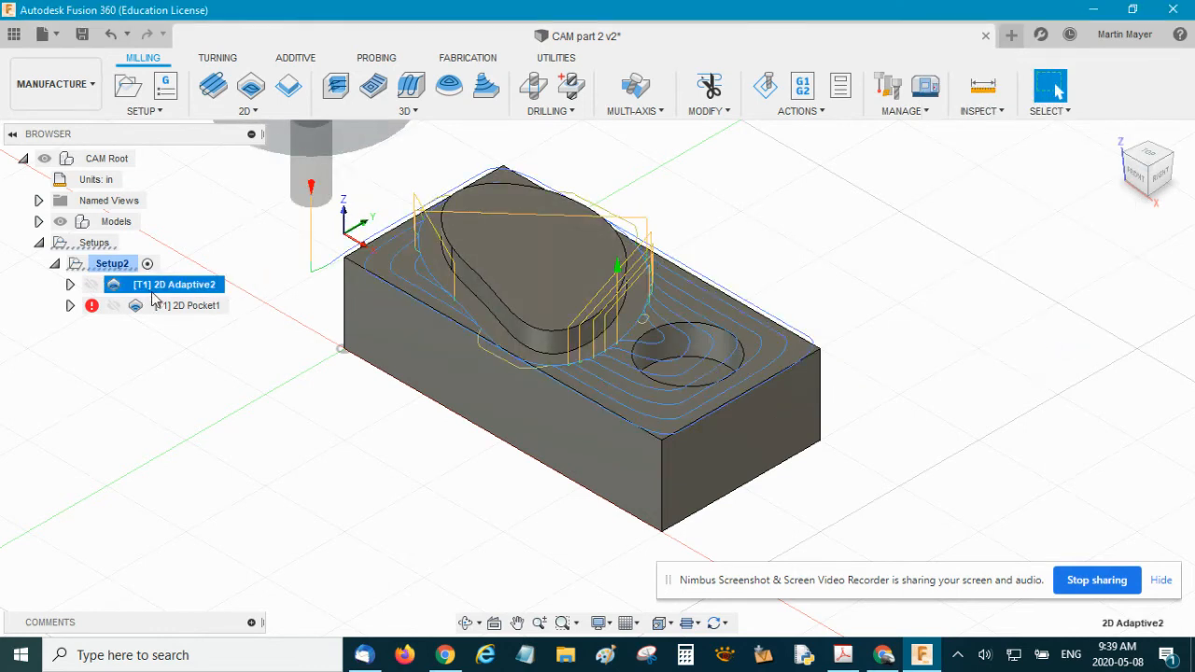
Start the simulation of 2D Adaptive2 and check the effect of tool transparency and stock visibility, leaving both on
click(829, 112)
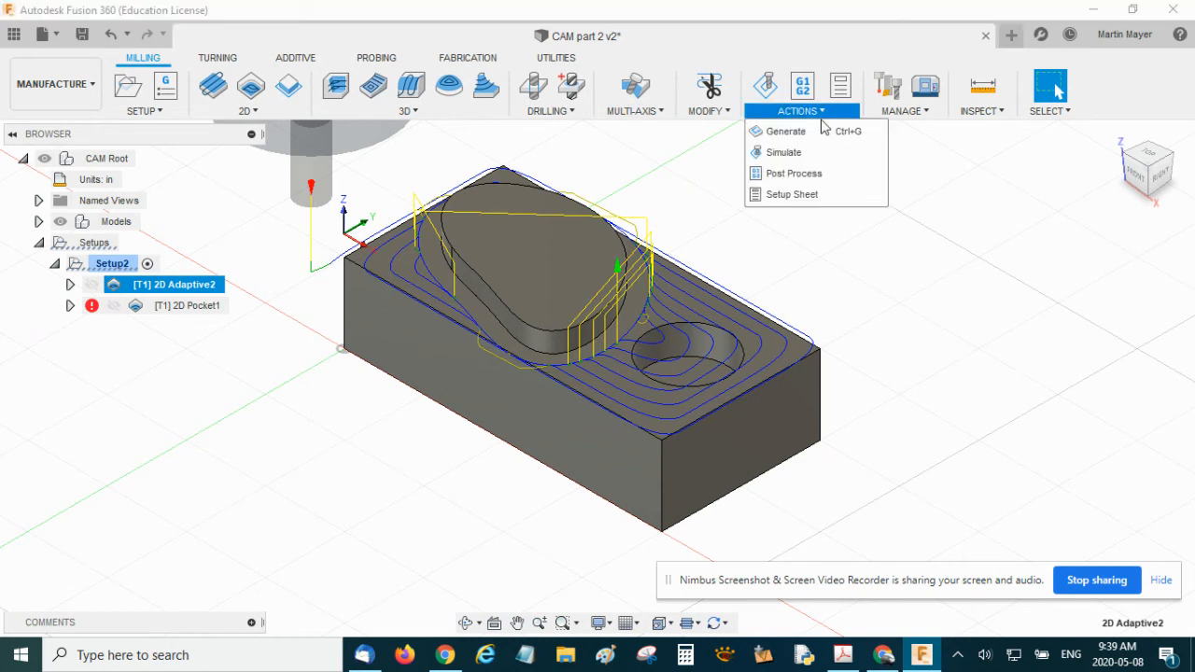
click(792, 153)
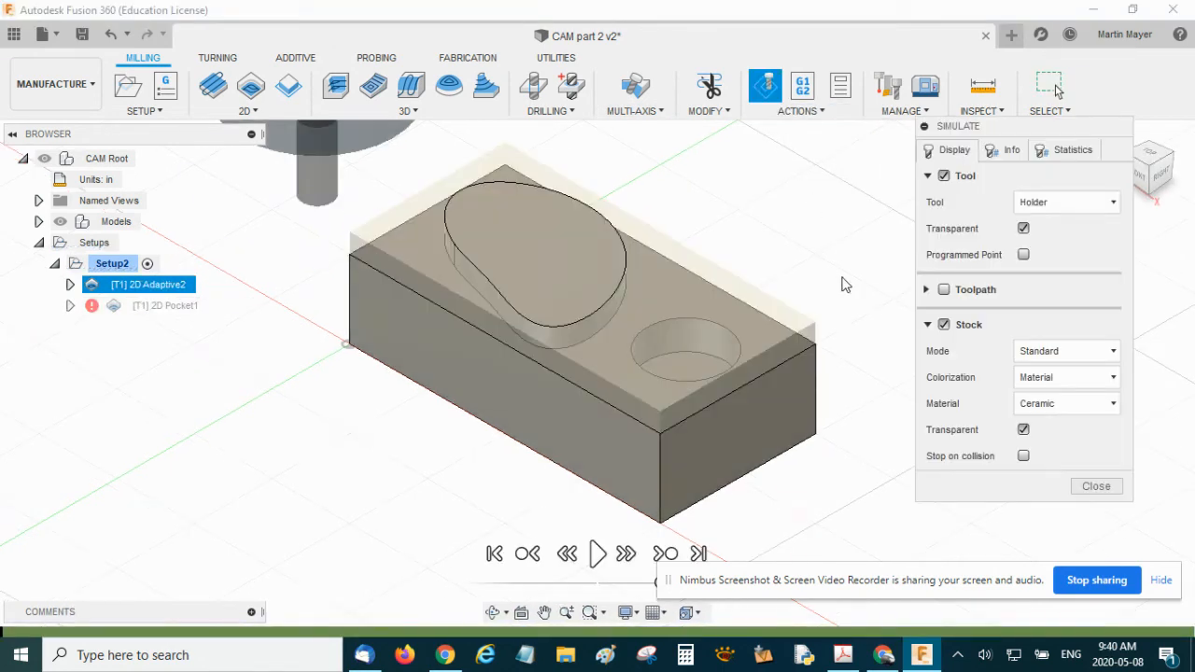
scroll(734, 301, down, 2)
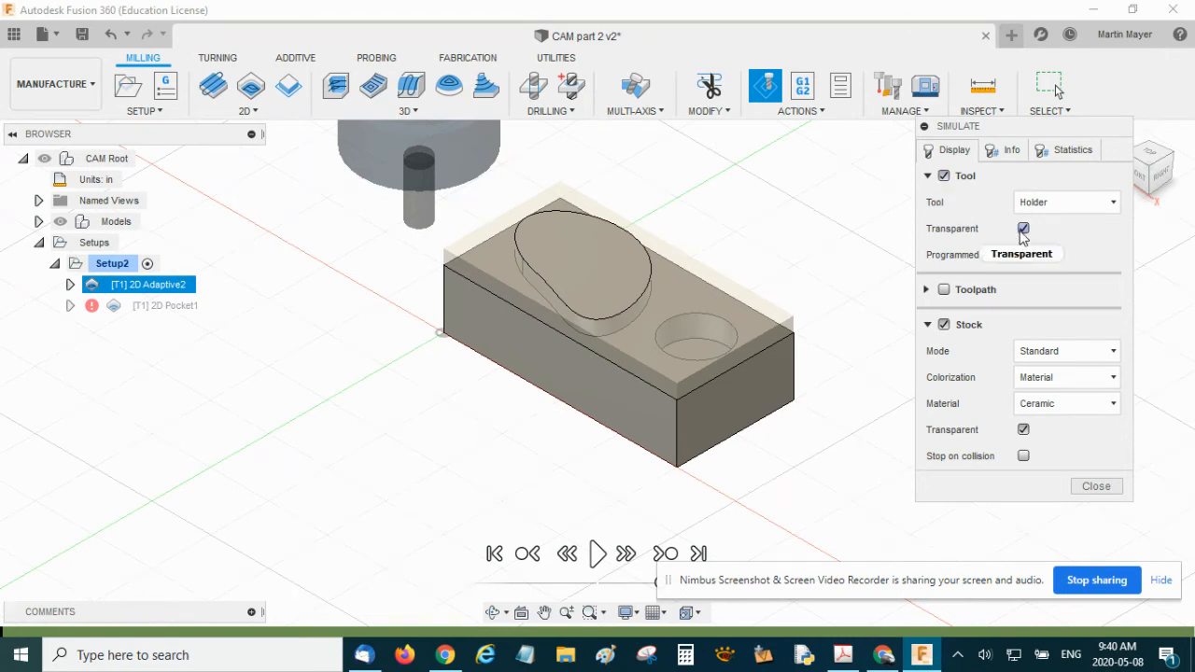
click(1023, 229)
click(1024, 229)
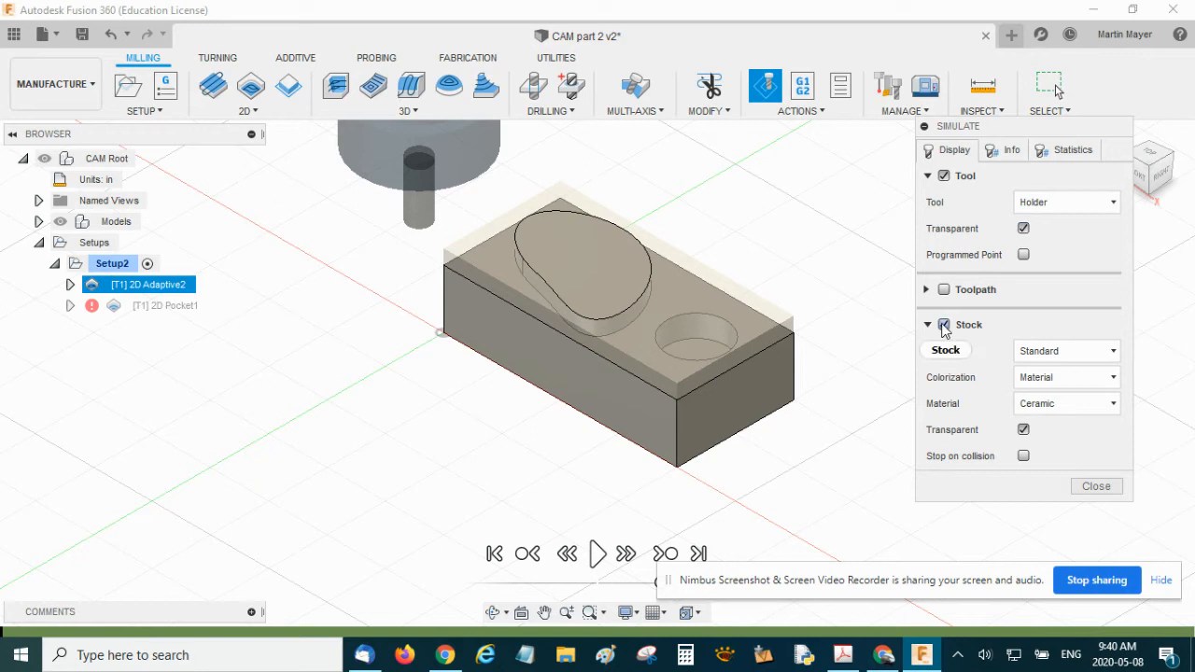
click(944, 325)
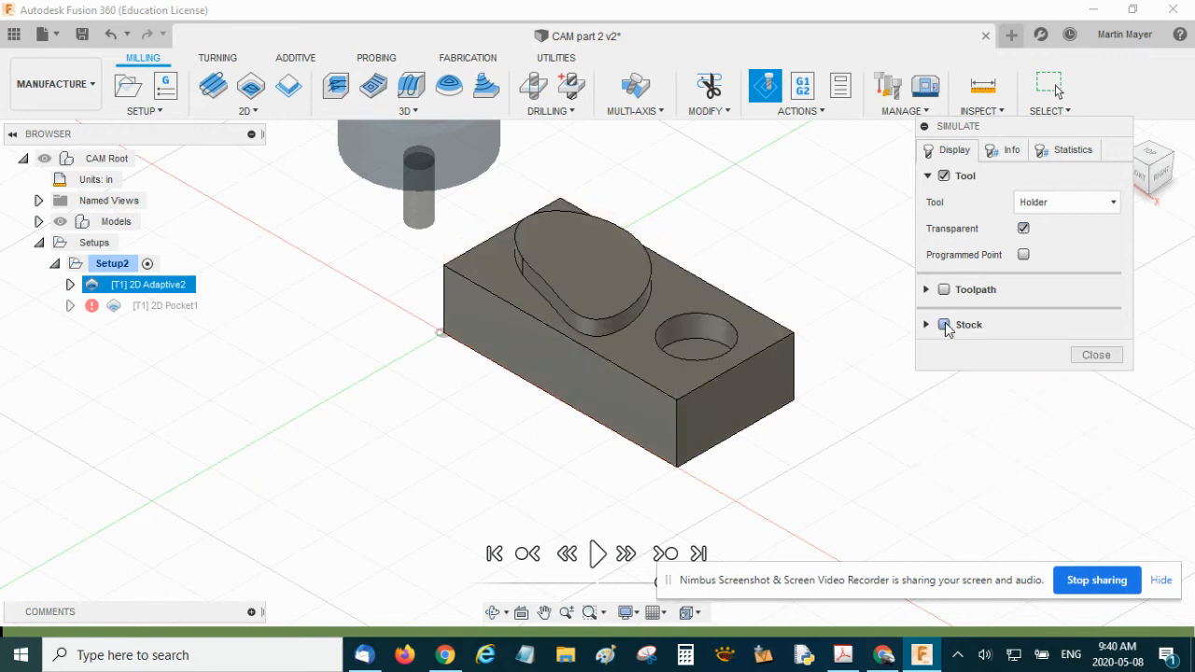
click(944, 325)
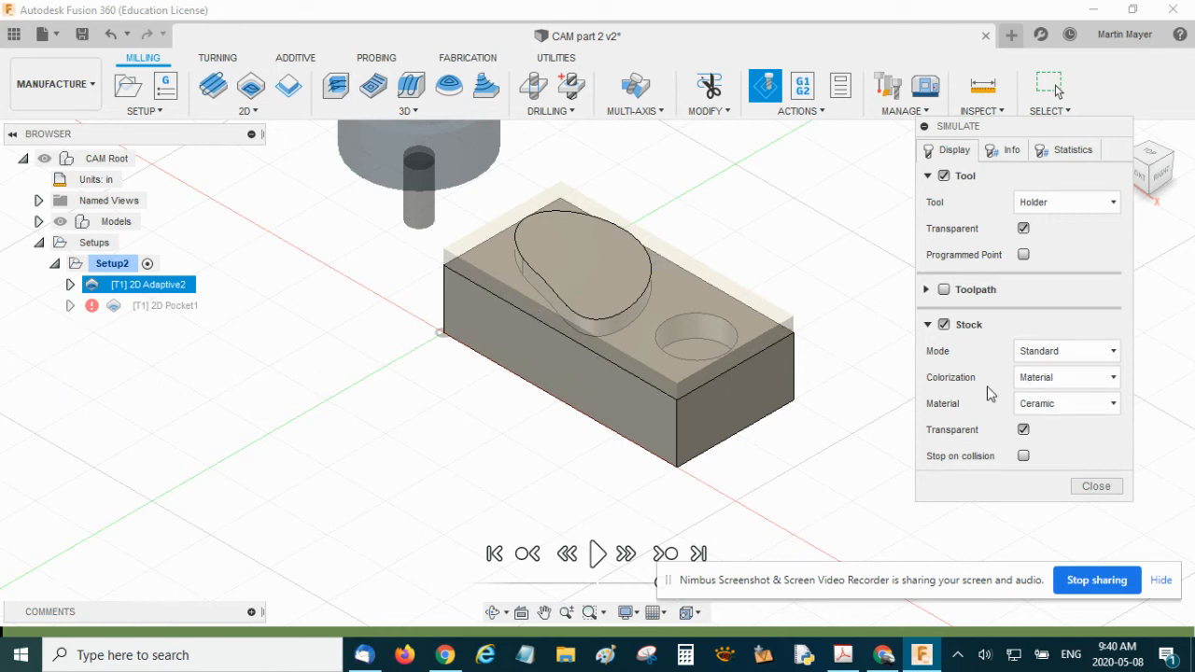
Review the simulated stock's material, colorization and transparency options, keeping Ceramic, Material colorization and transparency on
click(1069, 408)
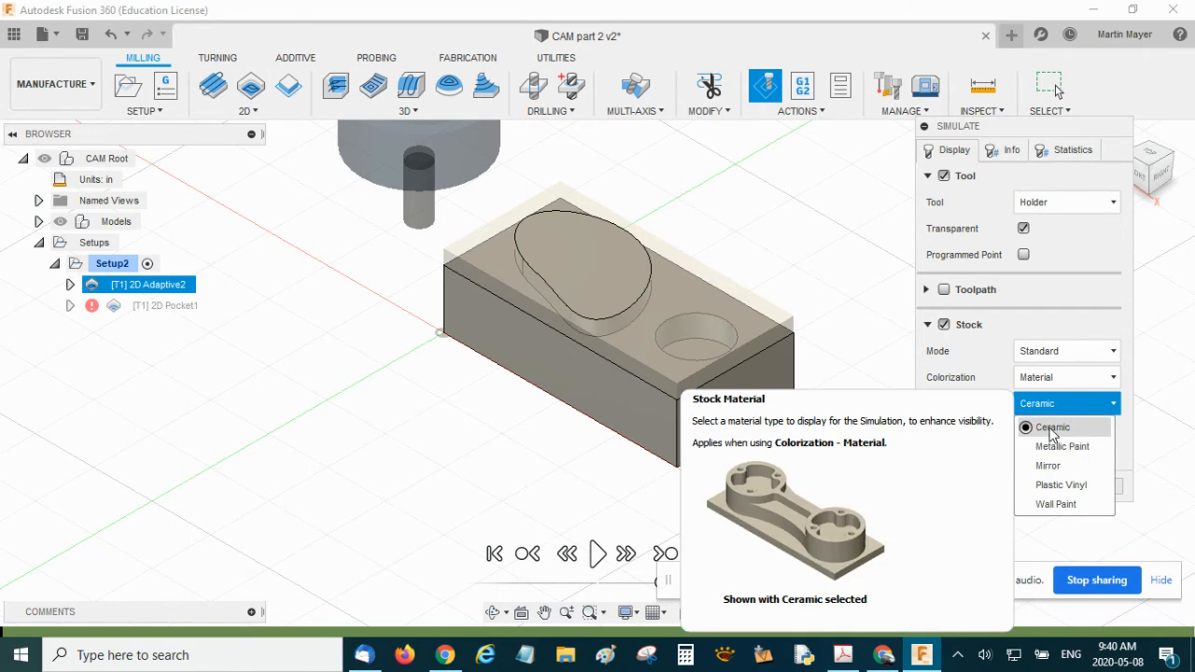
click(1052, 429)
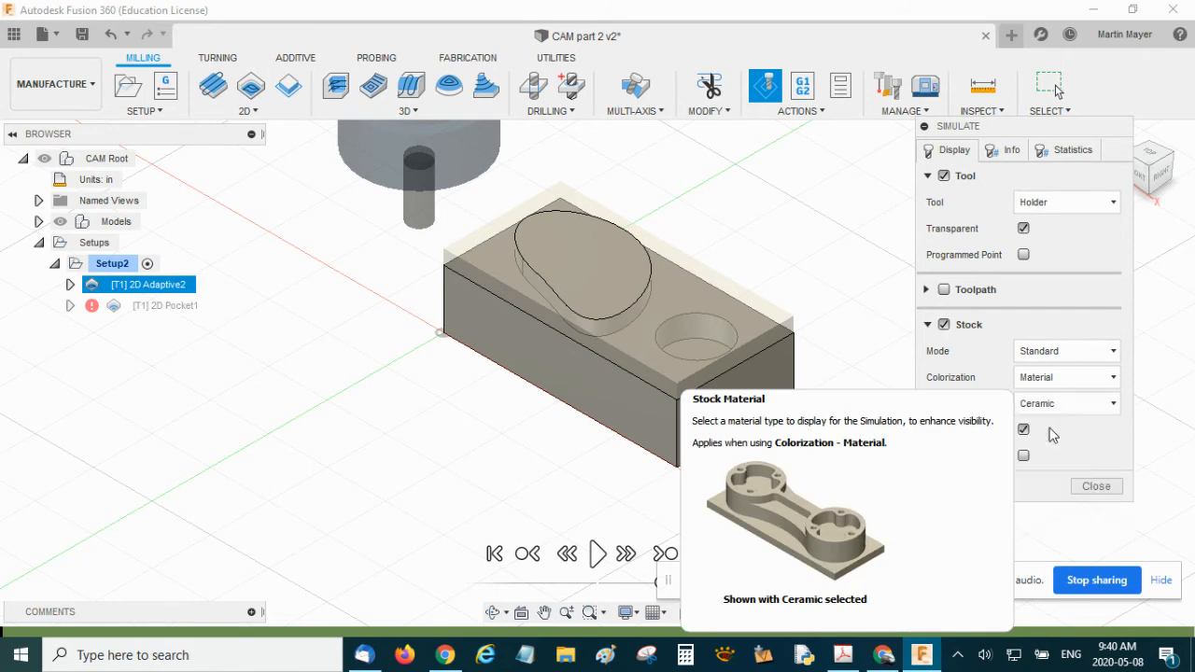
click(1080, 382)
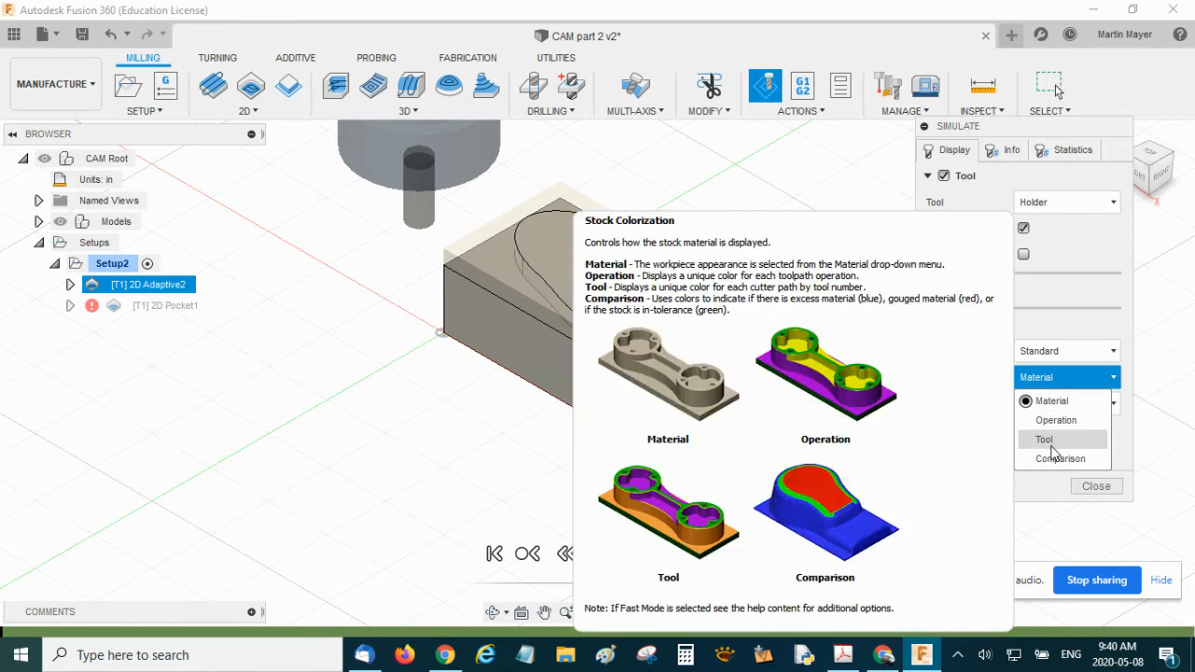
click(1053, 401)
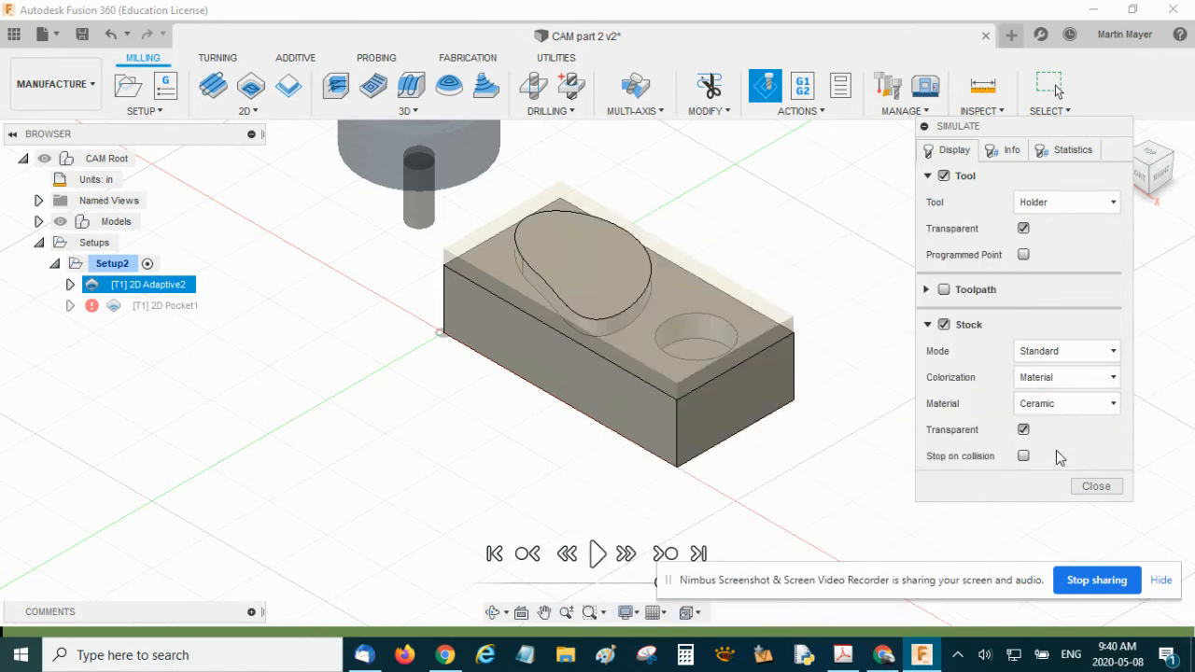
click(1023, 431)
click(1023, 430)
Play the 2D Adaptive2 machining simulation and close it
click(1091, 487)
click(596, 554)
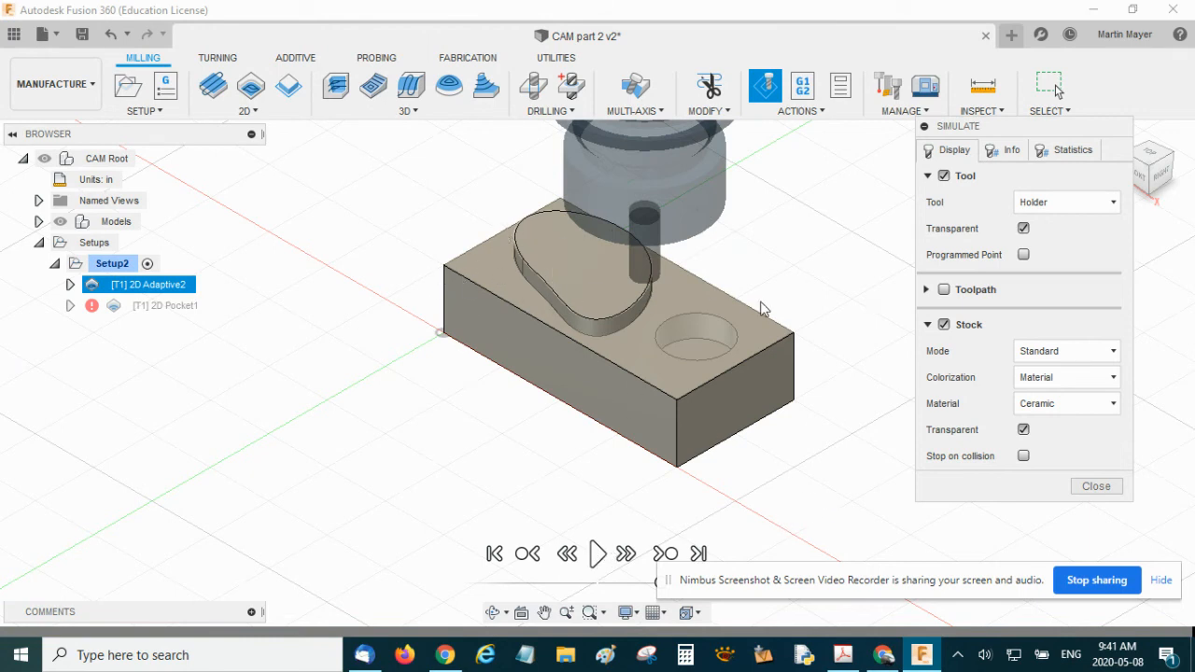
click(1096, 486)
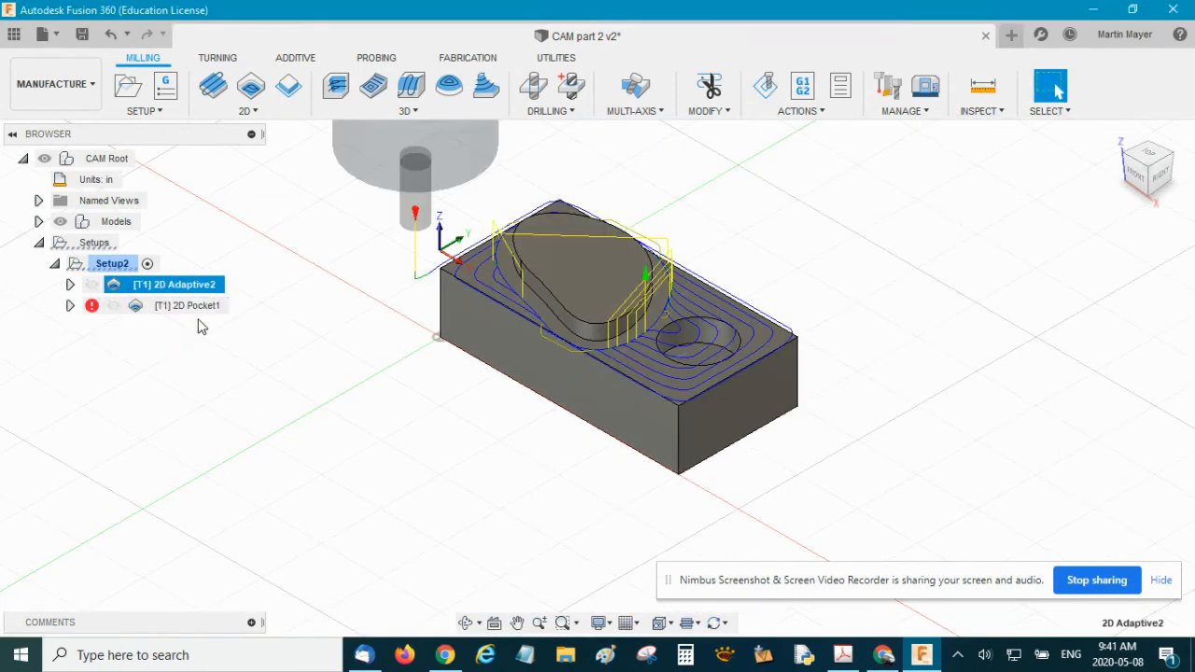
Open the Post Process settings for the 2D Adaptive2 operation alone, leaving 2D Pocket1 out of the selection
ctrl+click(91, 317)
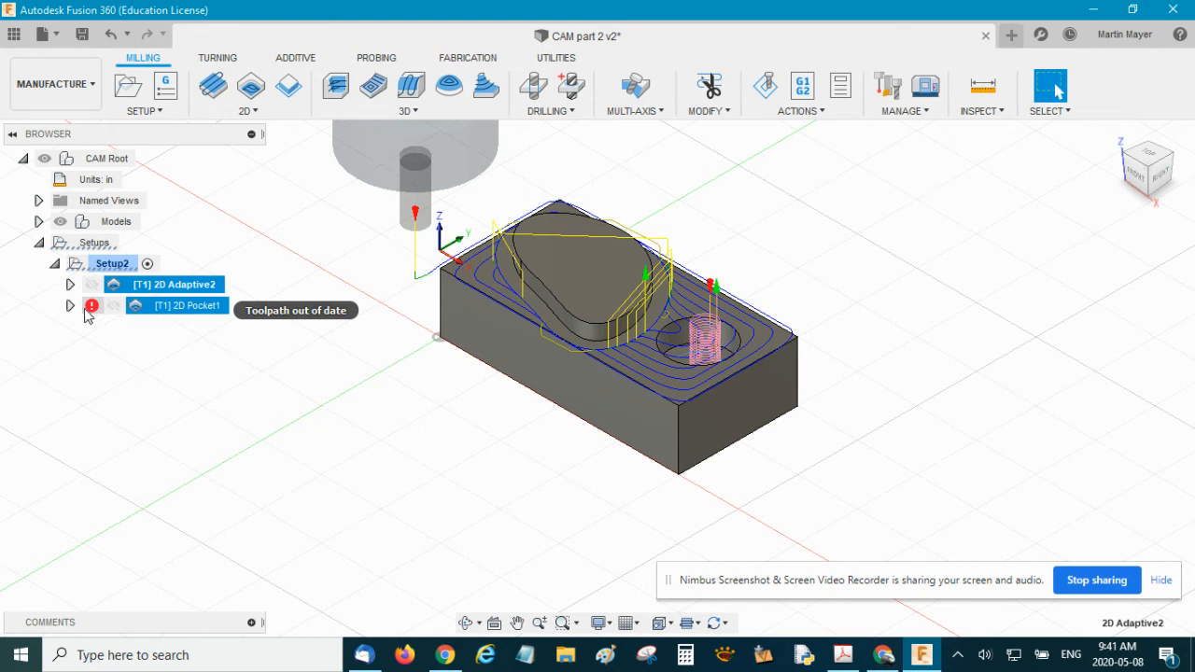
ctrl+click(91, 317)
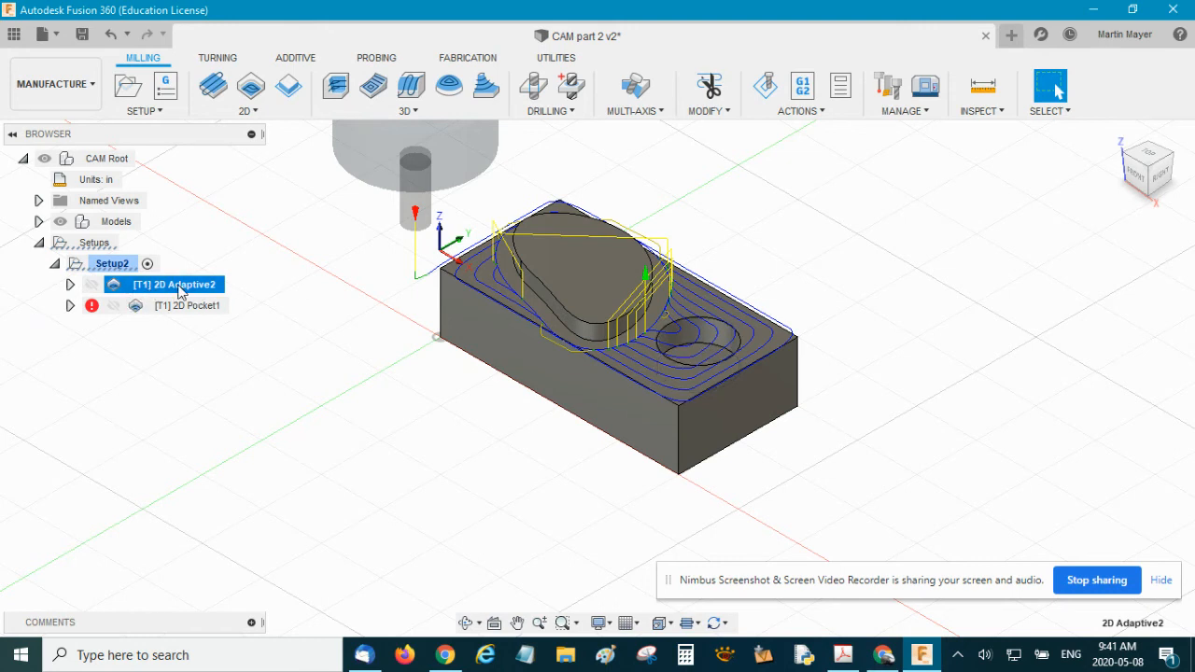
click(821, 113)
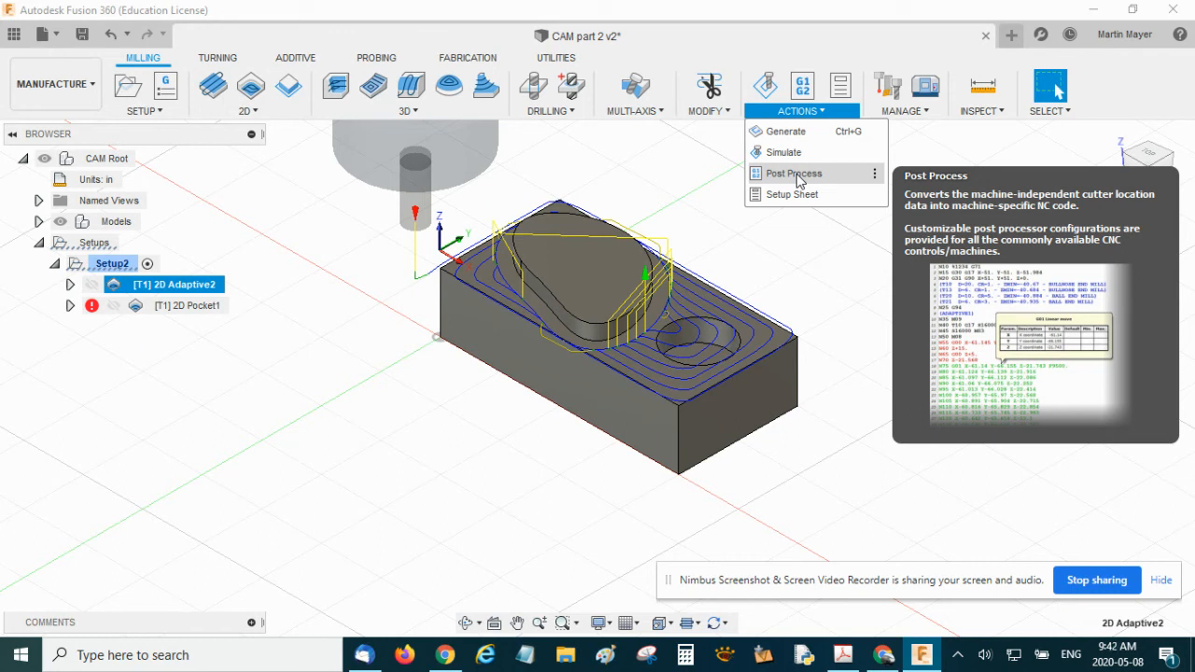
click(795, 175)
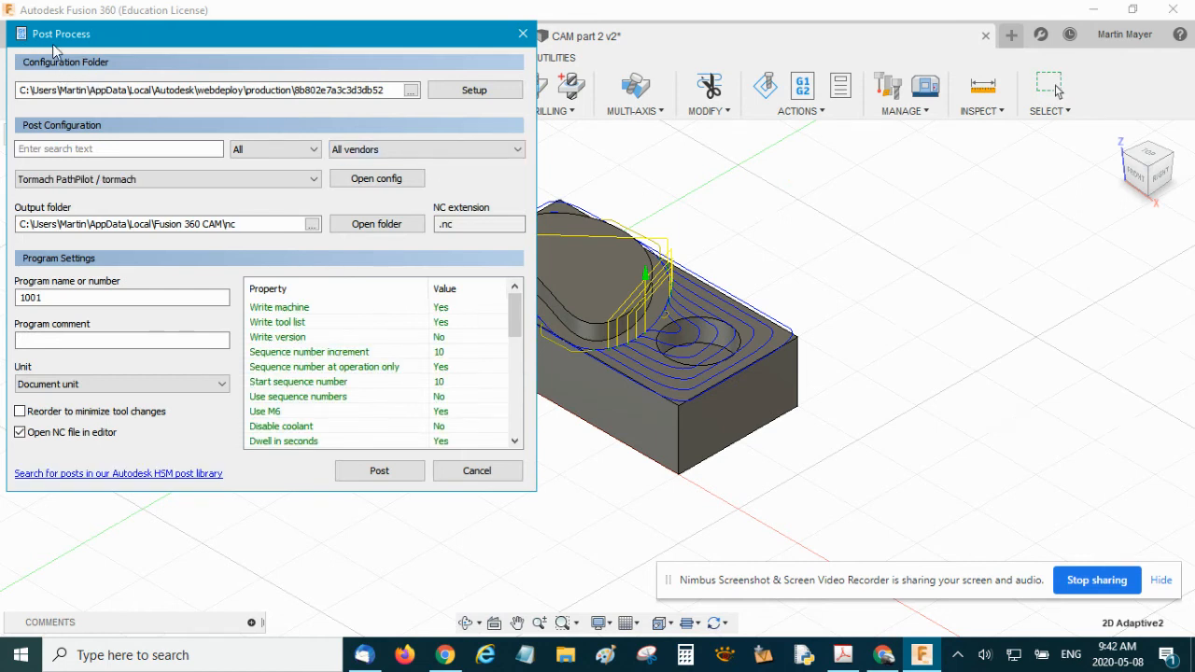
drag(205, 44, 462, 121)
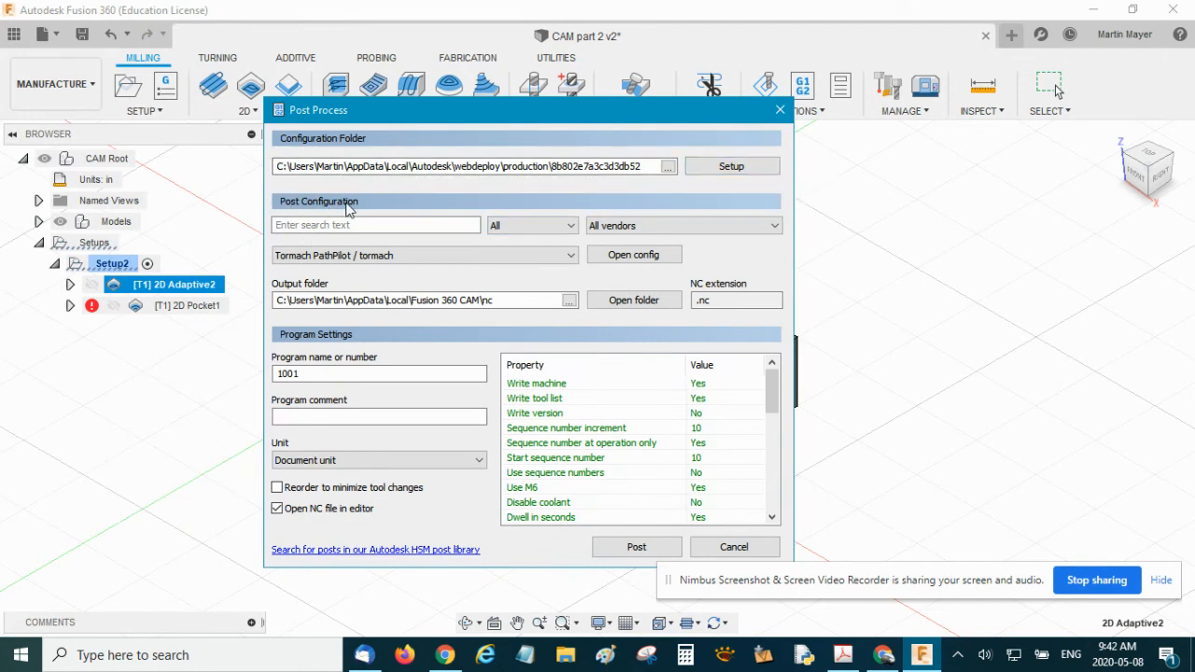
Filter the post configurations to Milling and the Tormach vendor, keeping Tormach PathPilot as the post processor
click(559, 231)
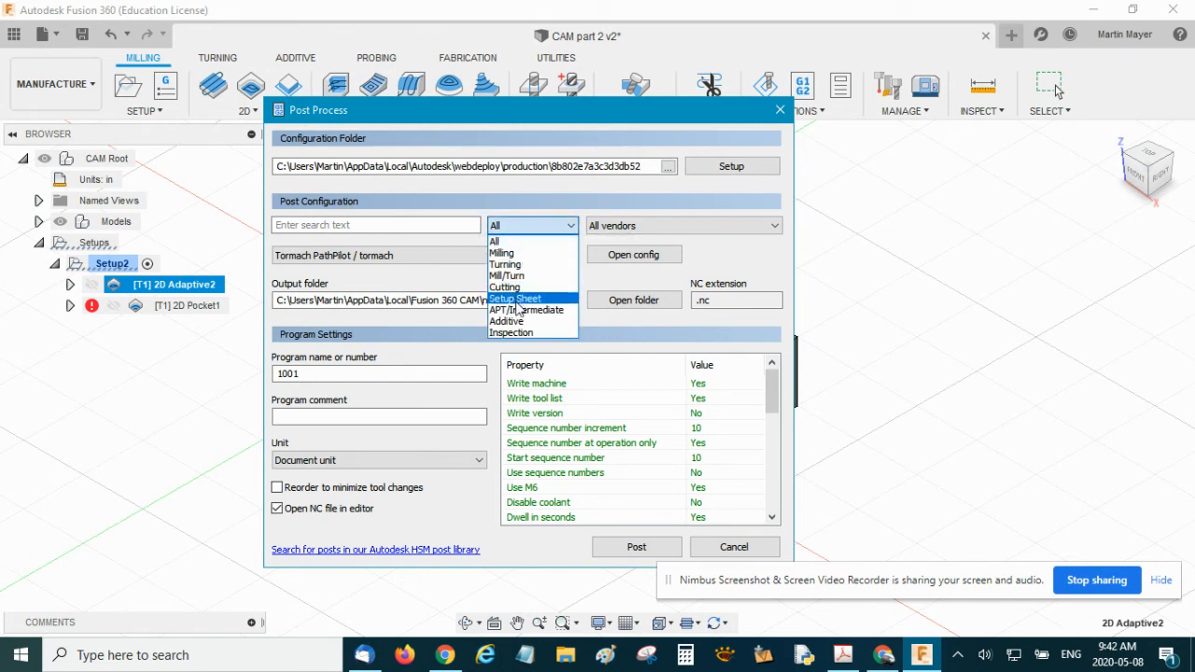
click(513, 254)
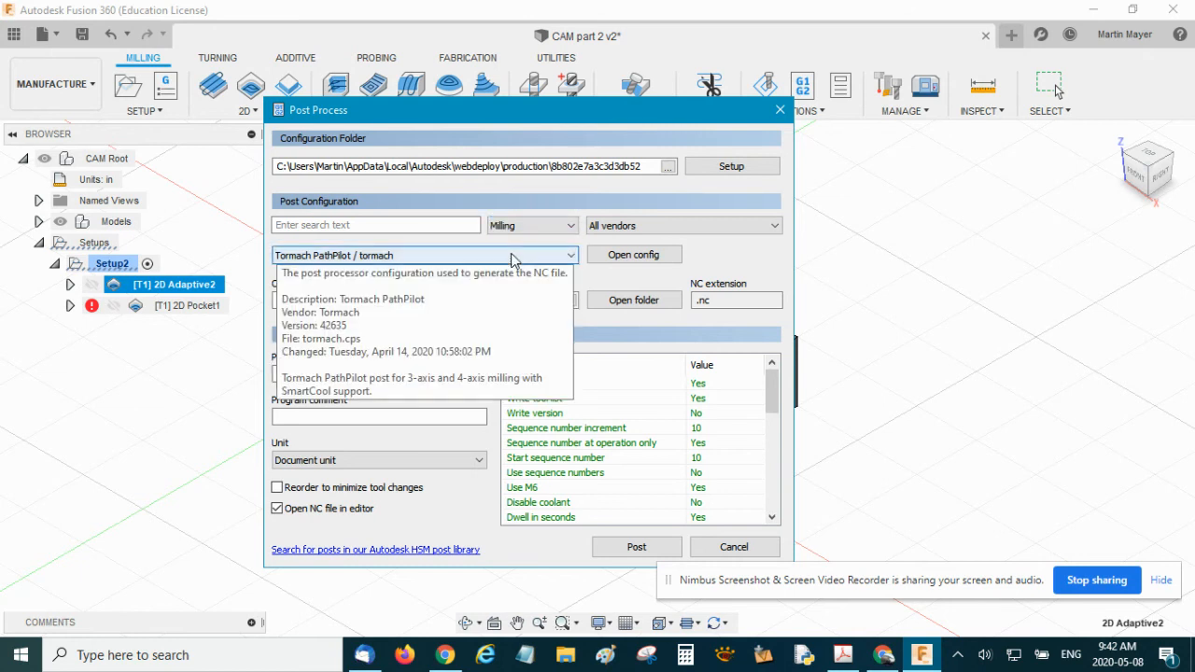
click(671, 231)
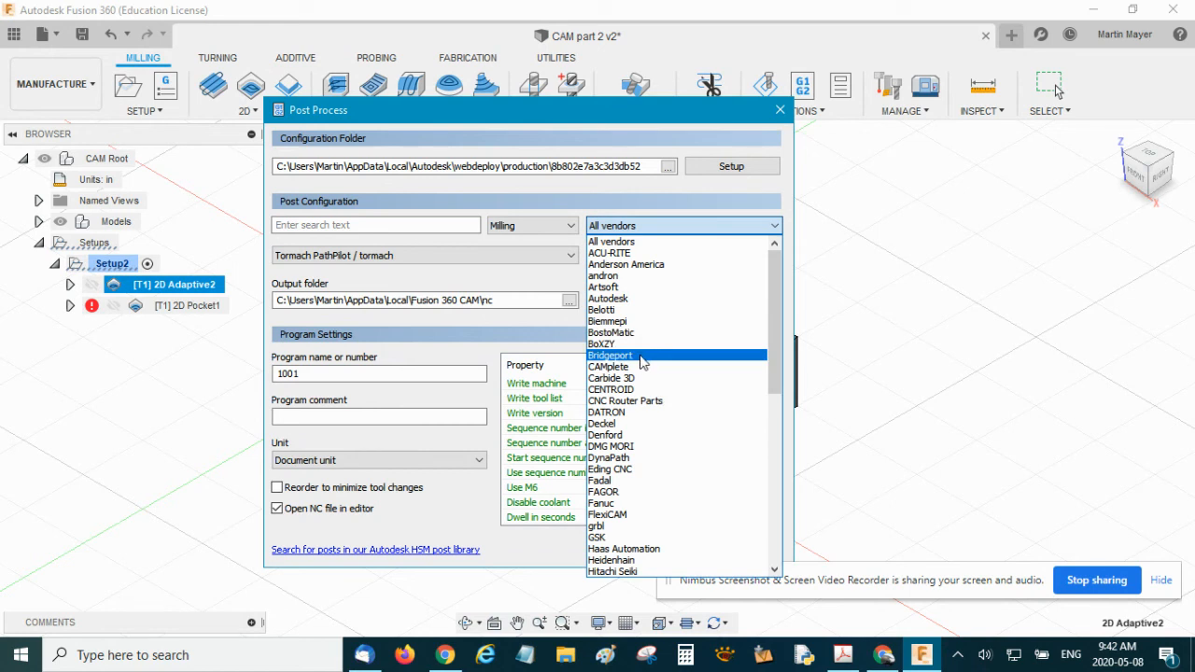
scroll(644, 374, down, 8)
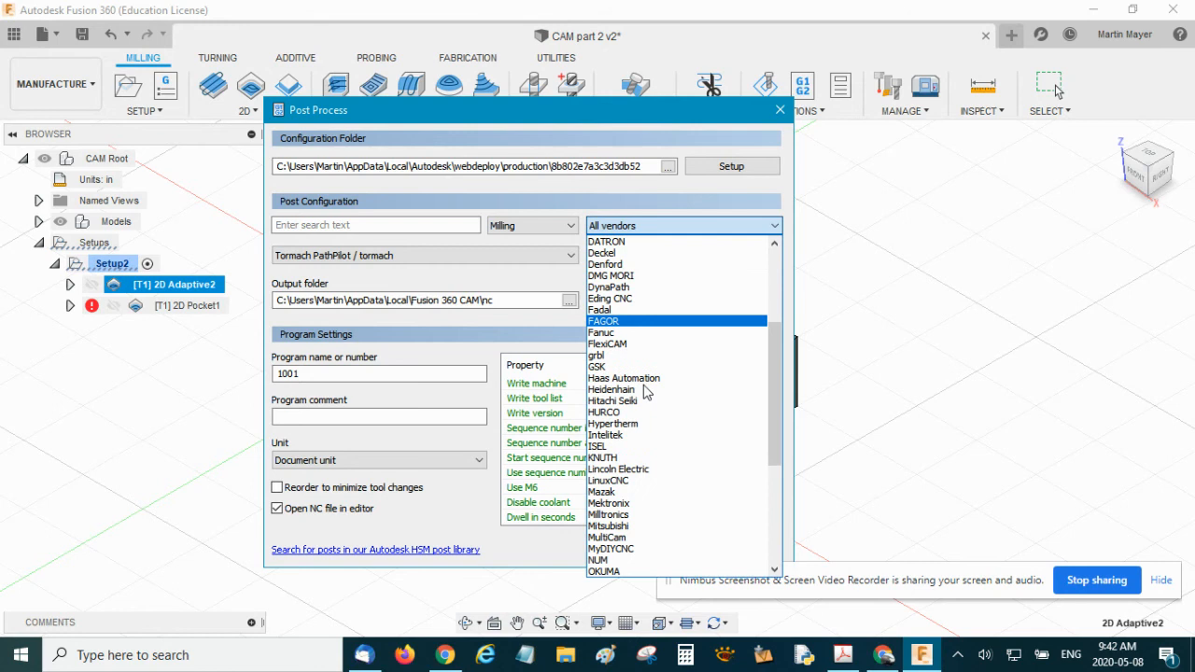
scroll(645, 392, down, 4)
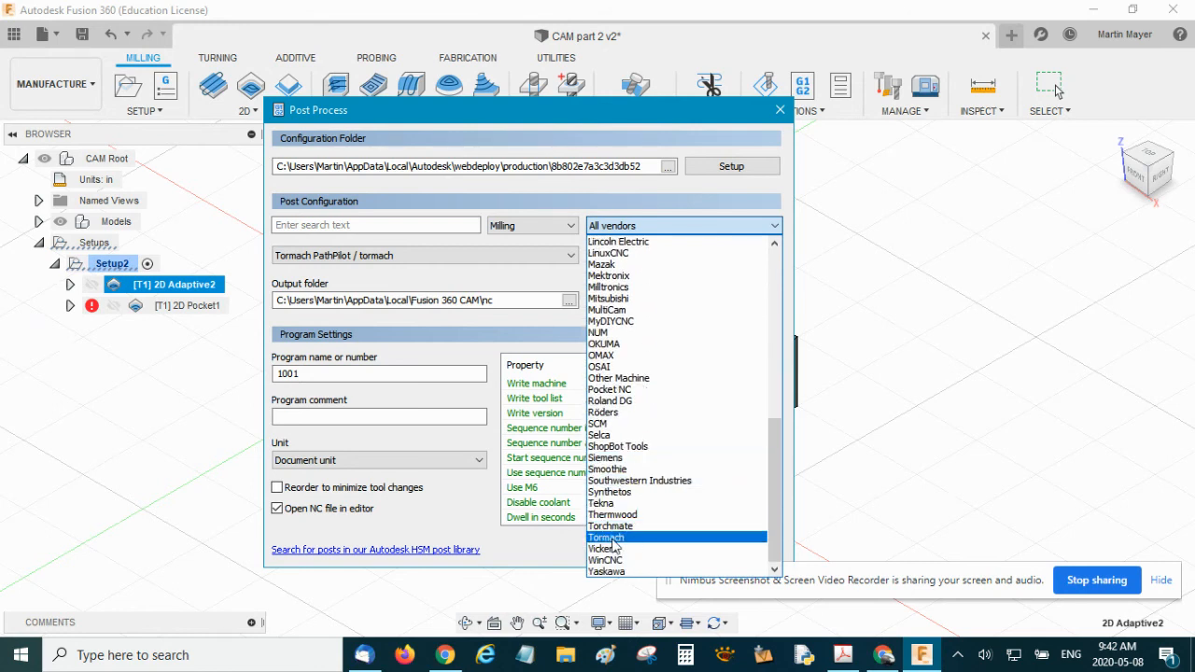
click(616, 538)
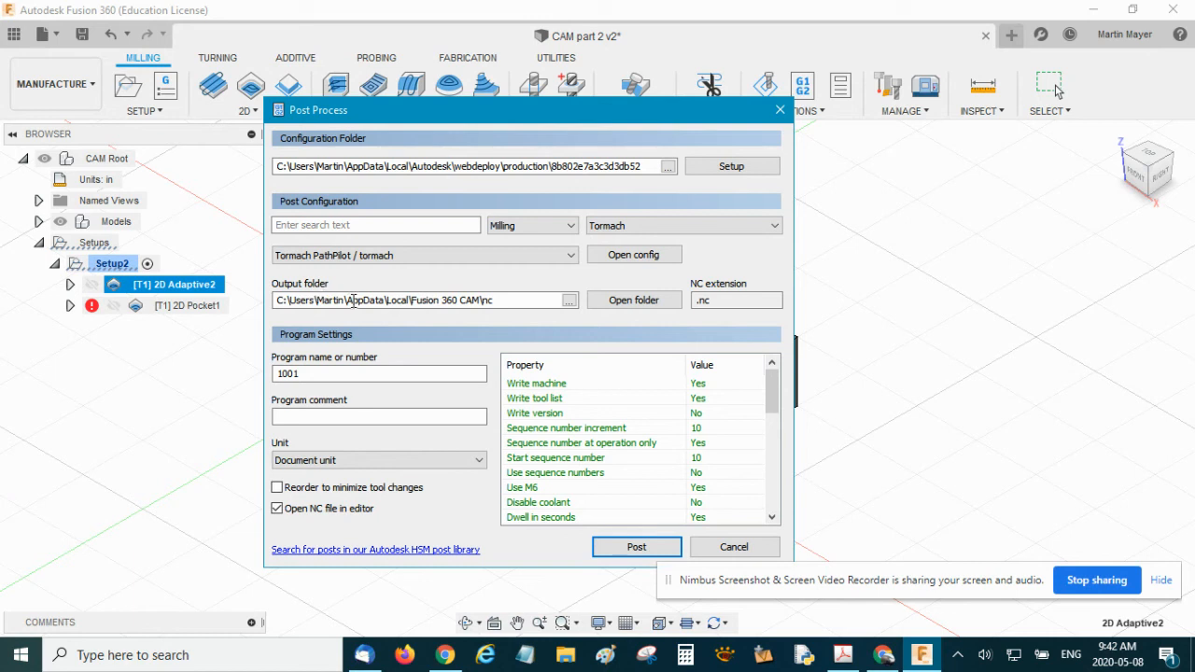
Name the program with the class code, surname and "First Try", and post it as an .nc file to the Desktop
double_click(323, 373)
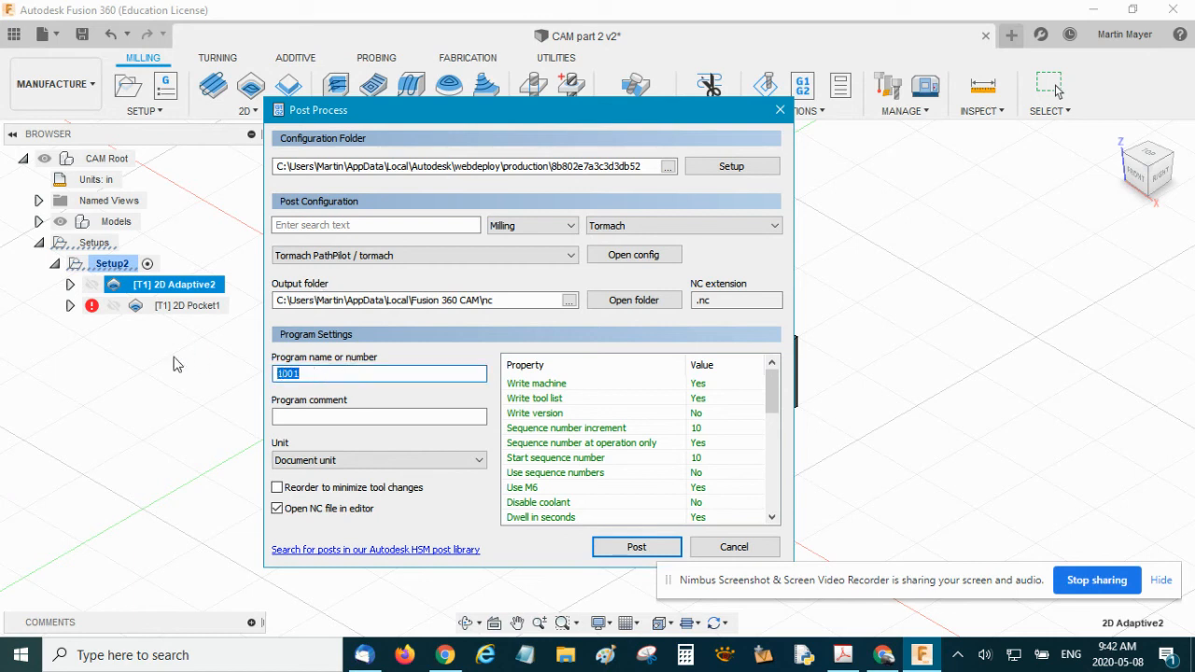
text(TMJ Mayer First Try)
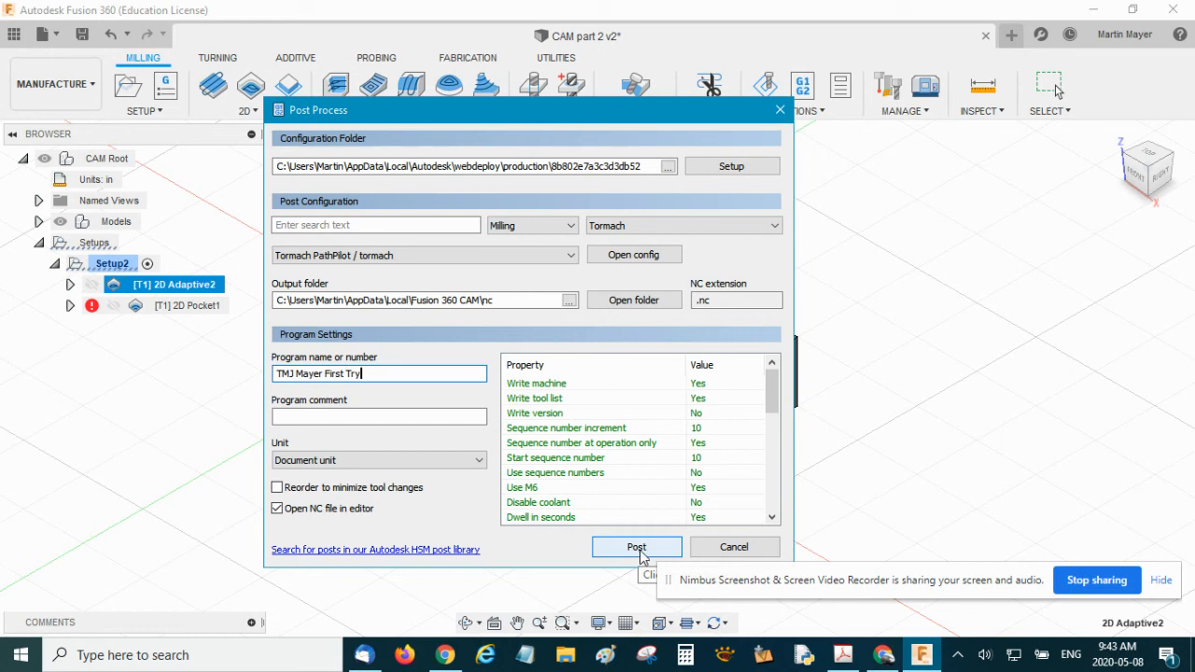
click(641, 553)
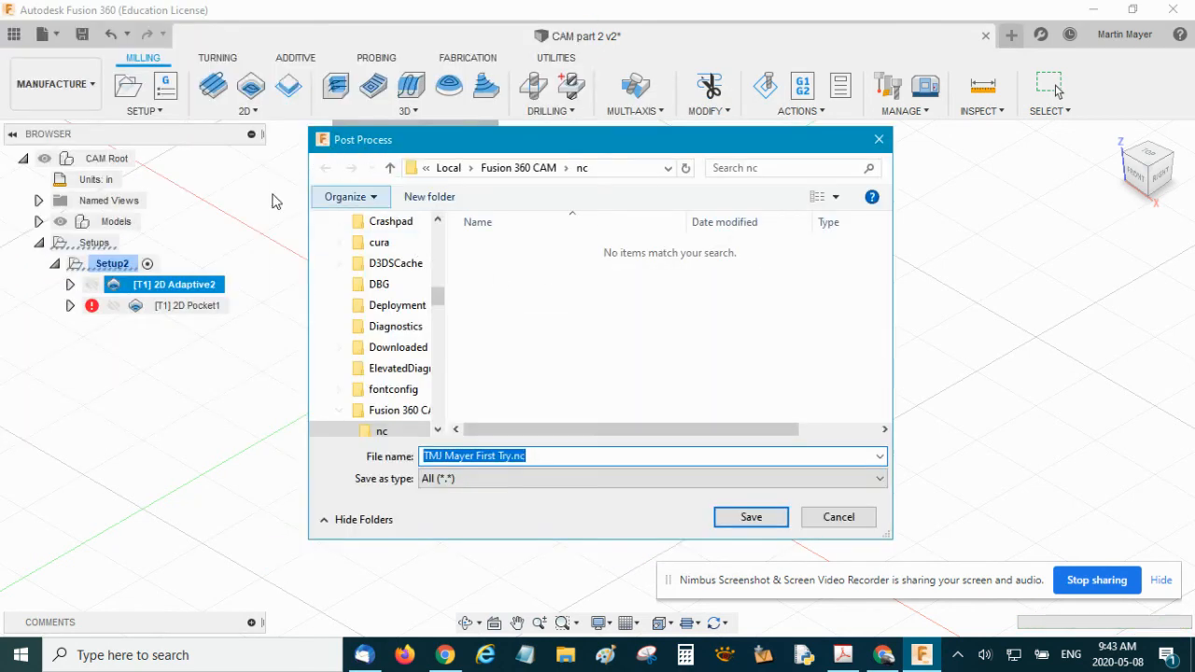
drag(439, 299, 437, 238)
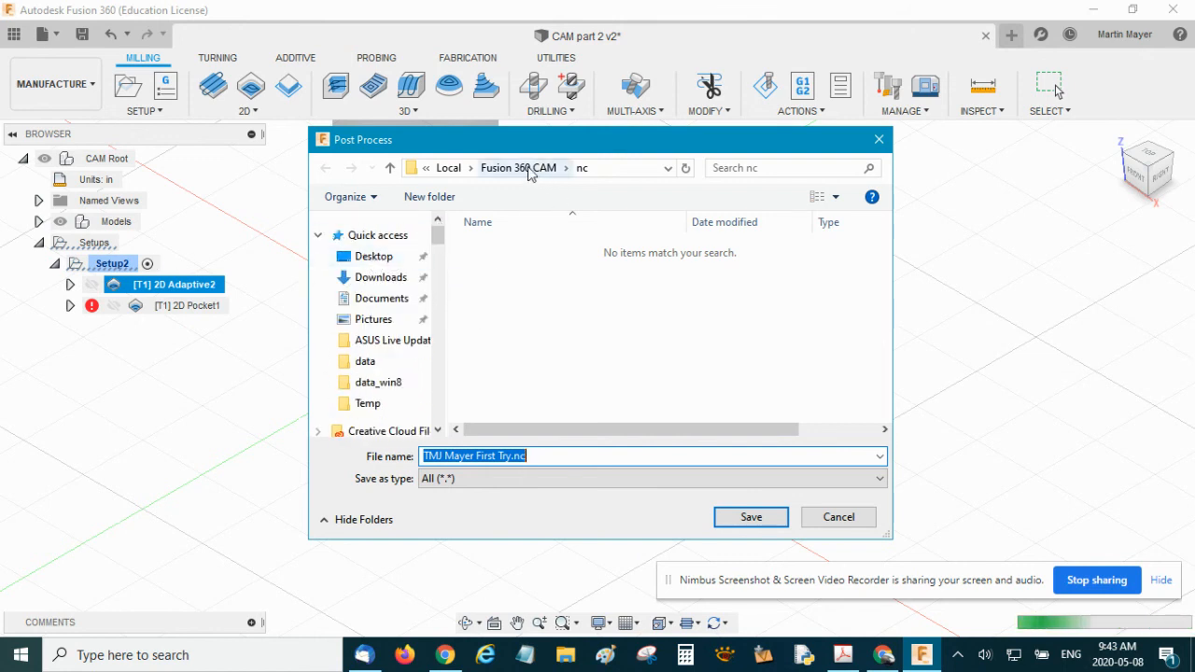
click(379, 265)
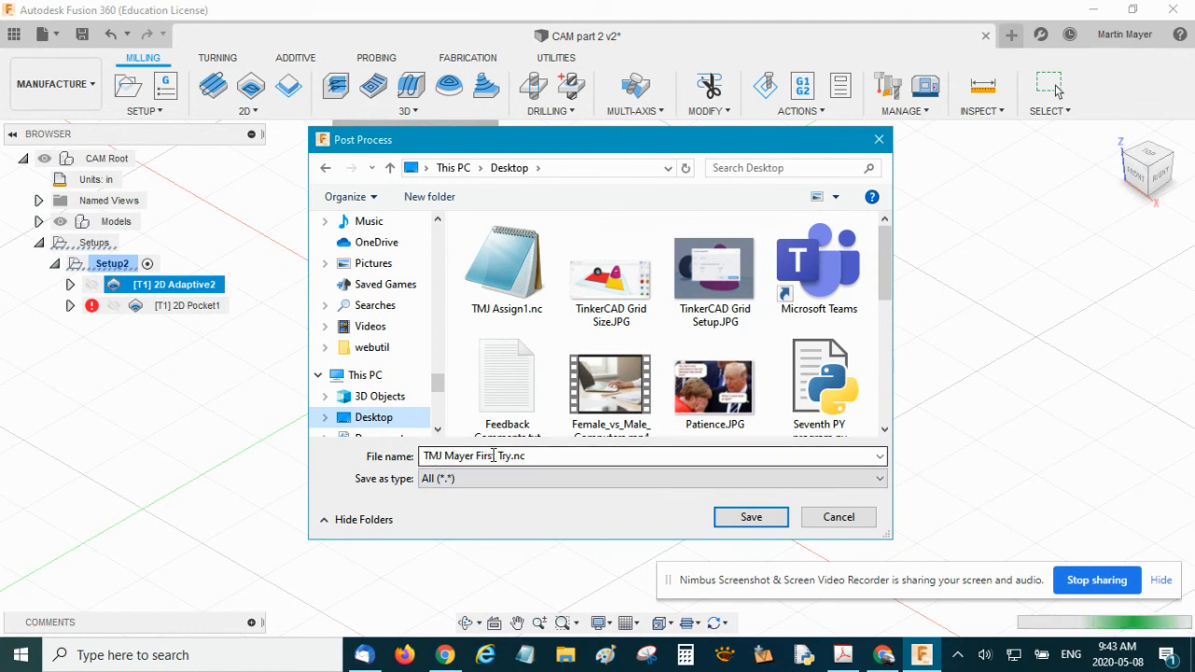
click(733, 519)
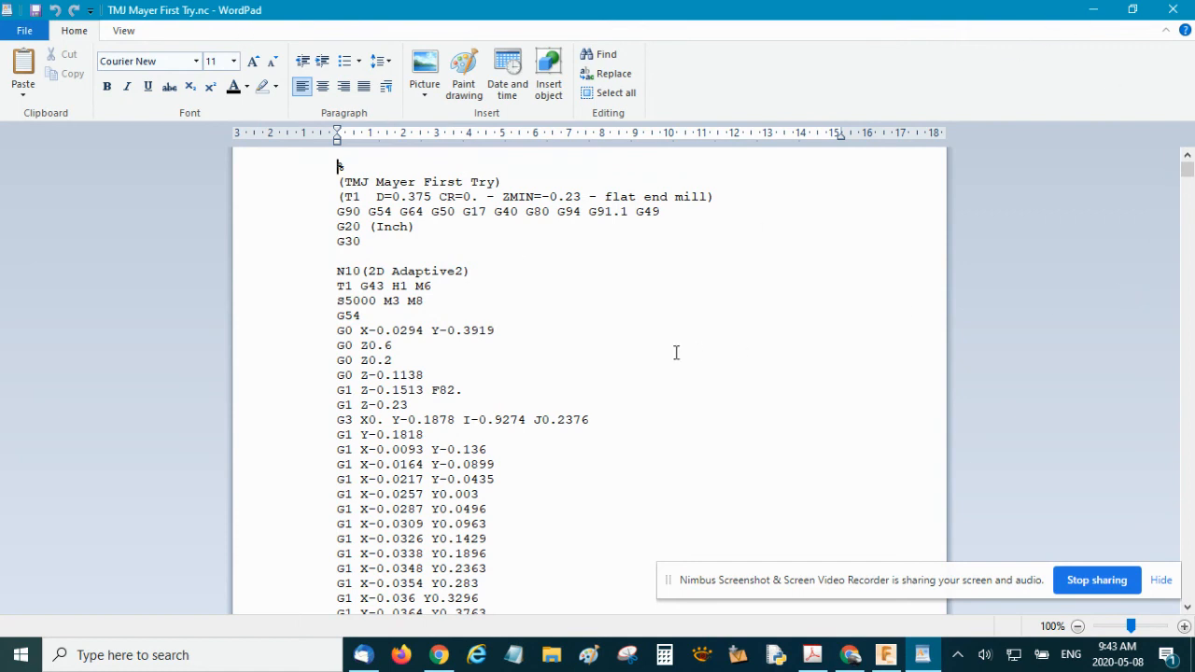
Look through the posted G-code from the header down through the 2D Adaptive2 moves, return to its start and close the file
scroll(474, 317, down, 20)
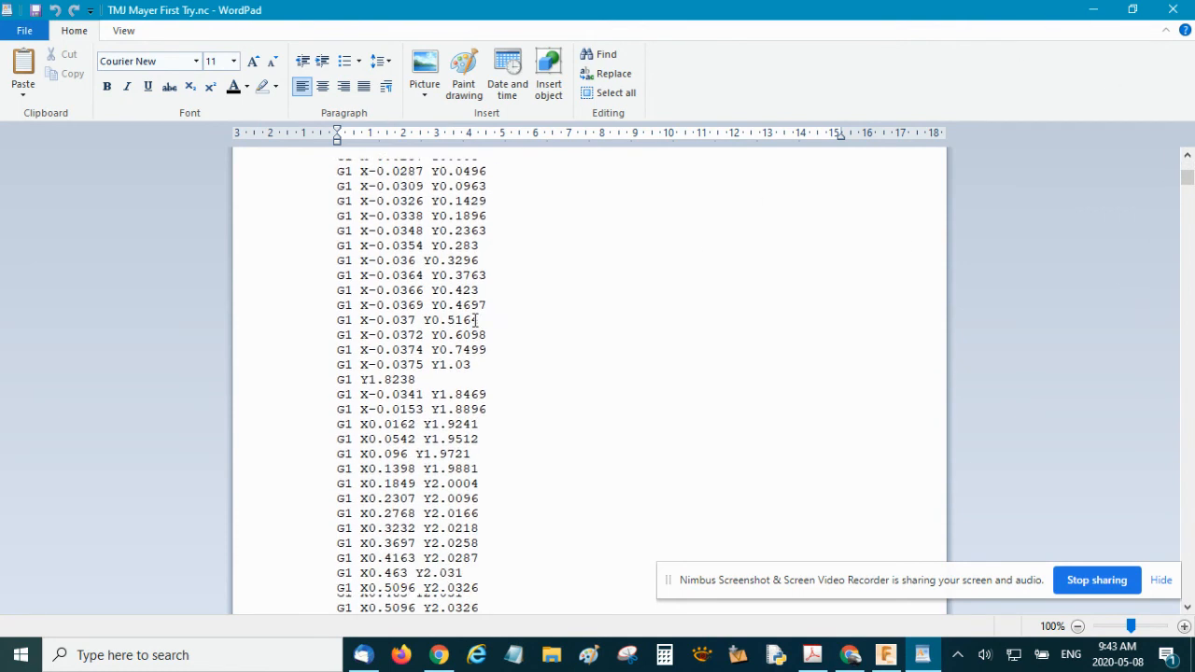
scroll(476, 318, down, 20)
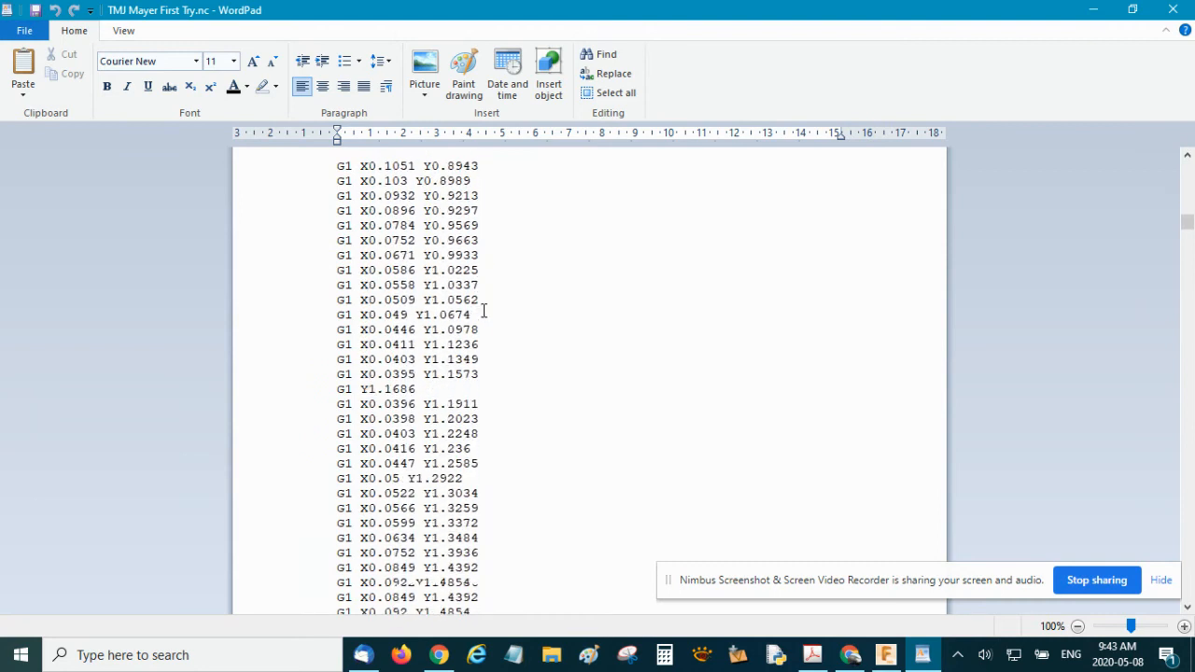
drag(1188, 242, 1189, 164)
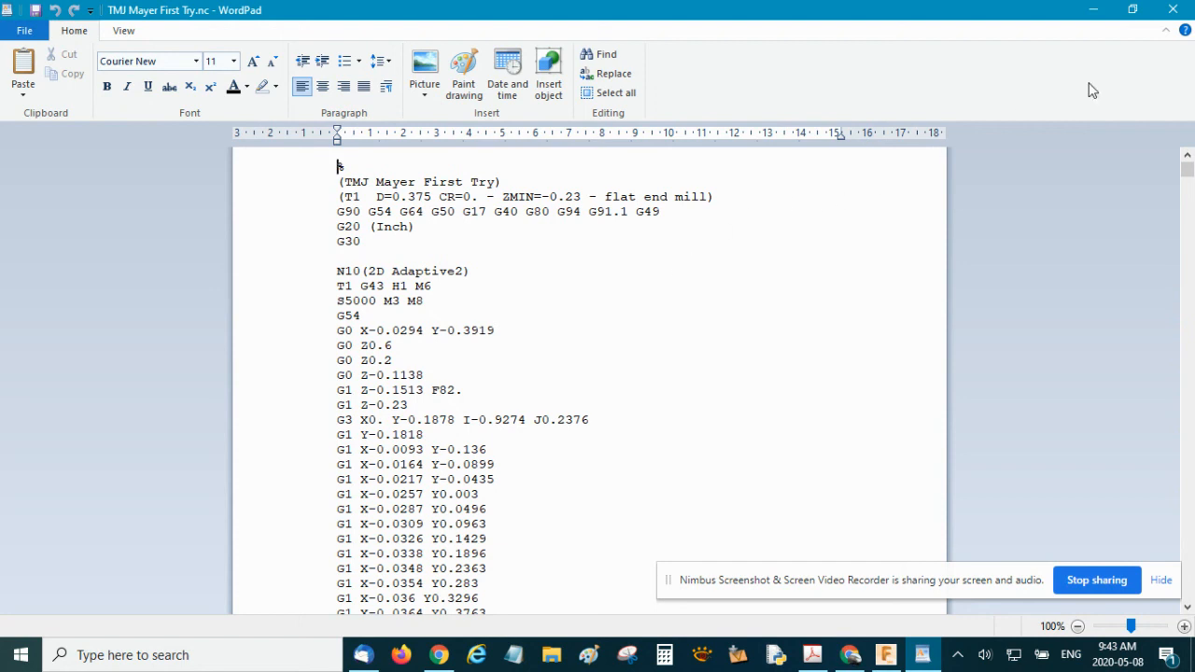
click(1174, 9)
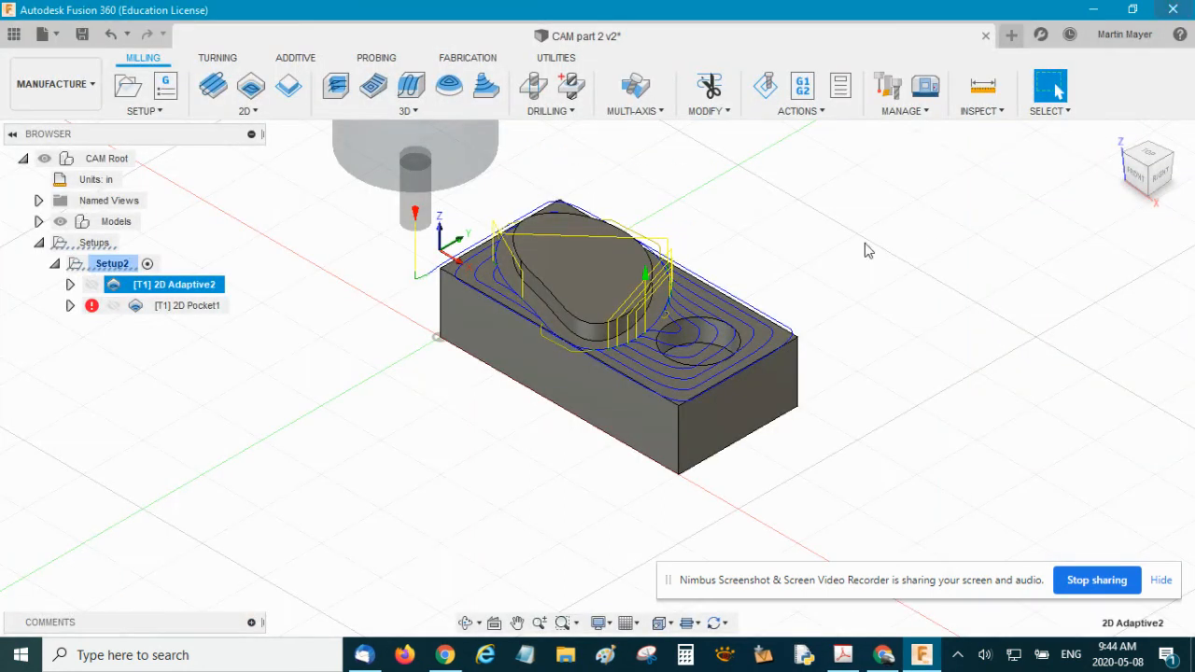
Review the Post Process settings for 2D Adaptive2 again and leave them without posting
click(822, 111)
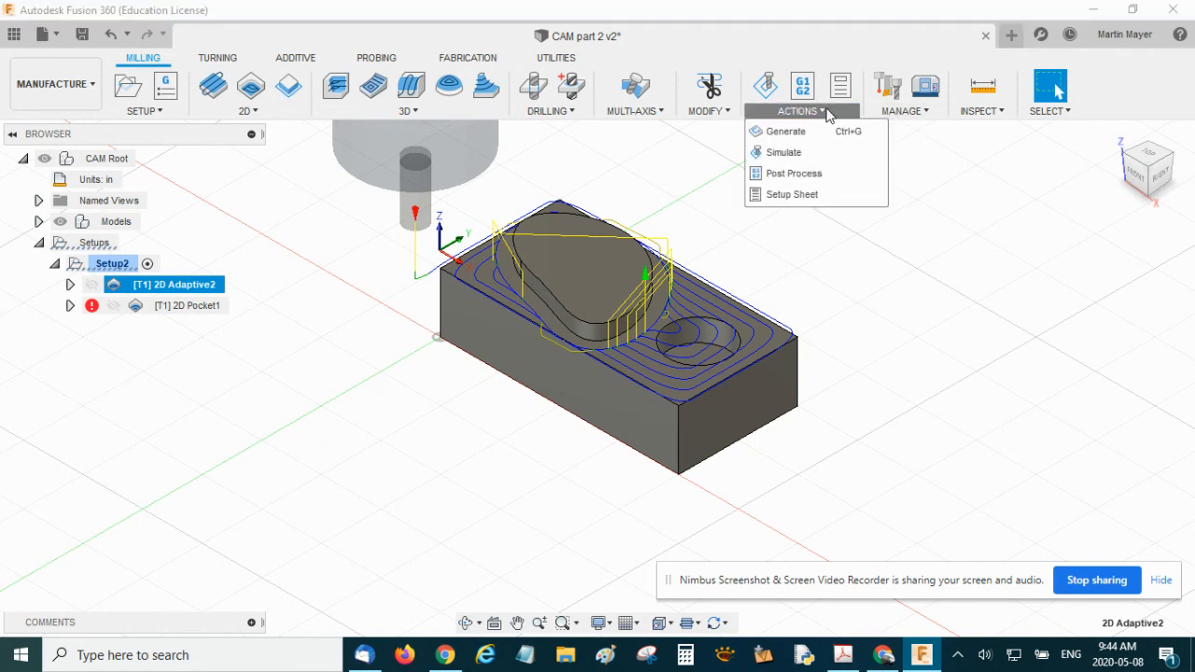
click(809, 177)
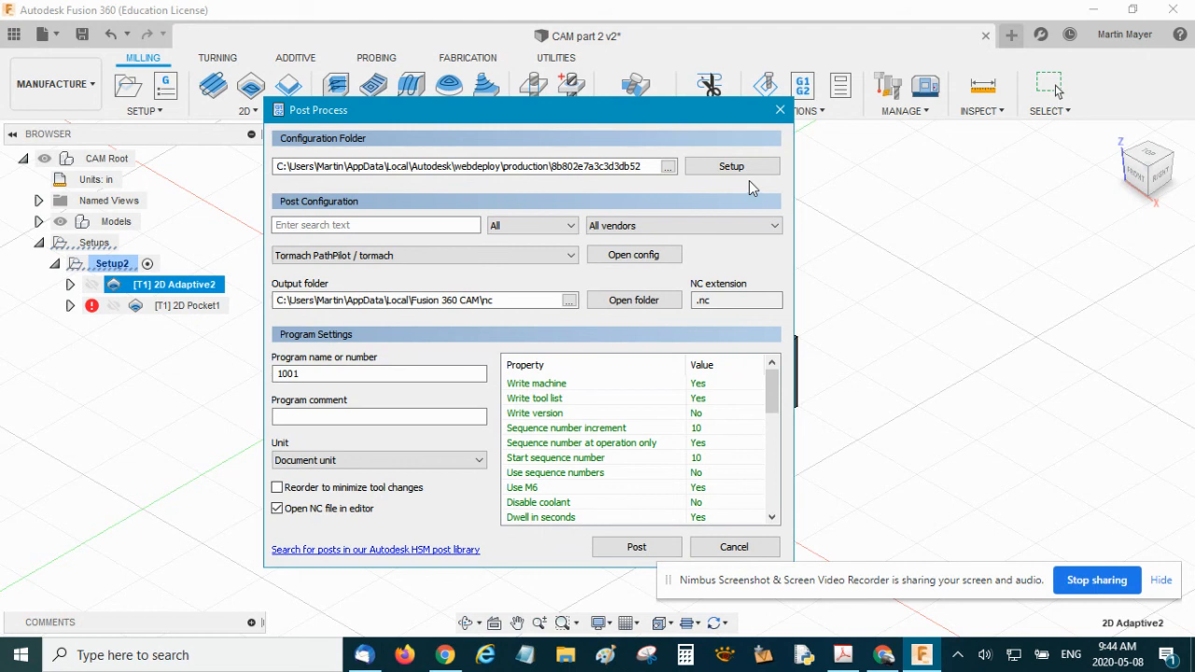
click(756, 549)
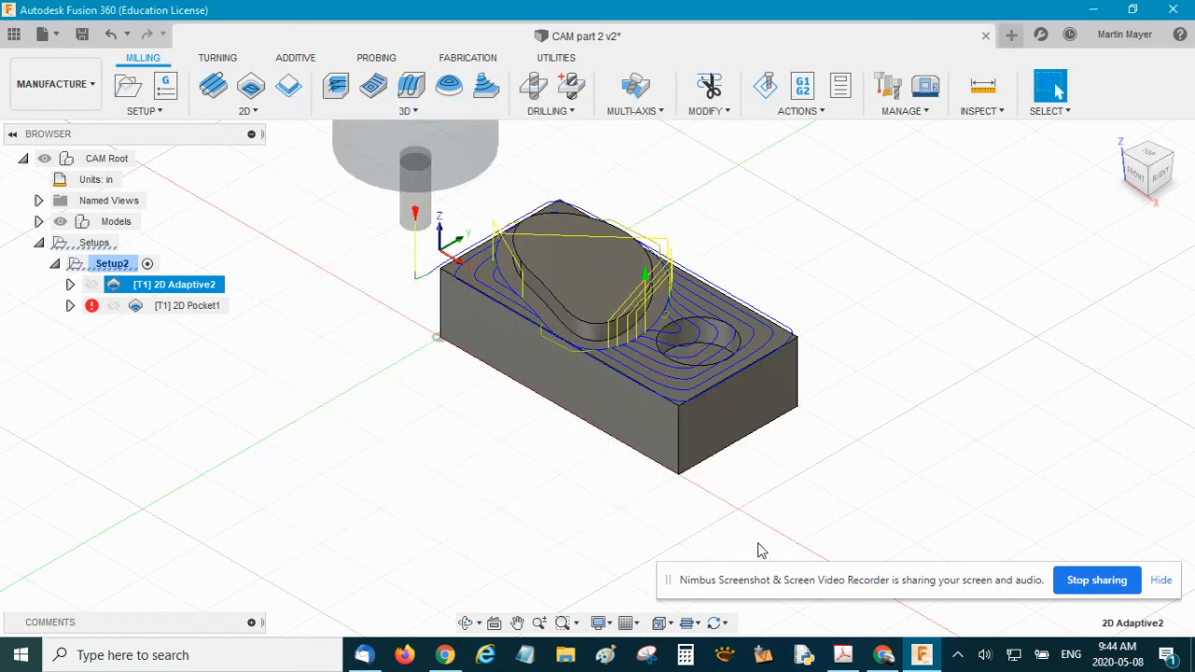
Review the Main block part in the Design workspace, then return to the Manufacture workspace to view Setup2's stock and origin
click(93, 98)
click(71, 131)
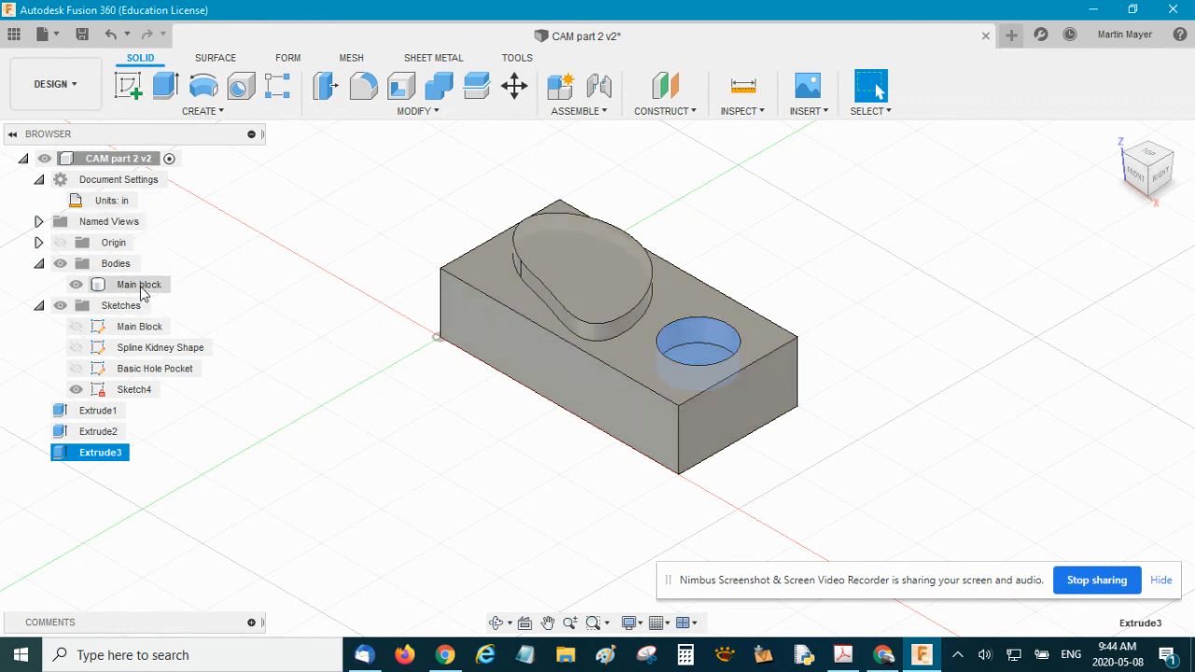
click(61, 89)
click(58, 280)
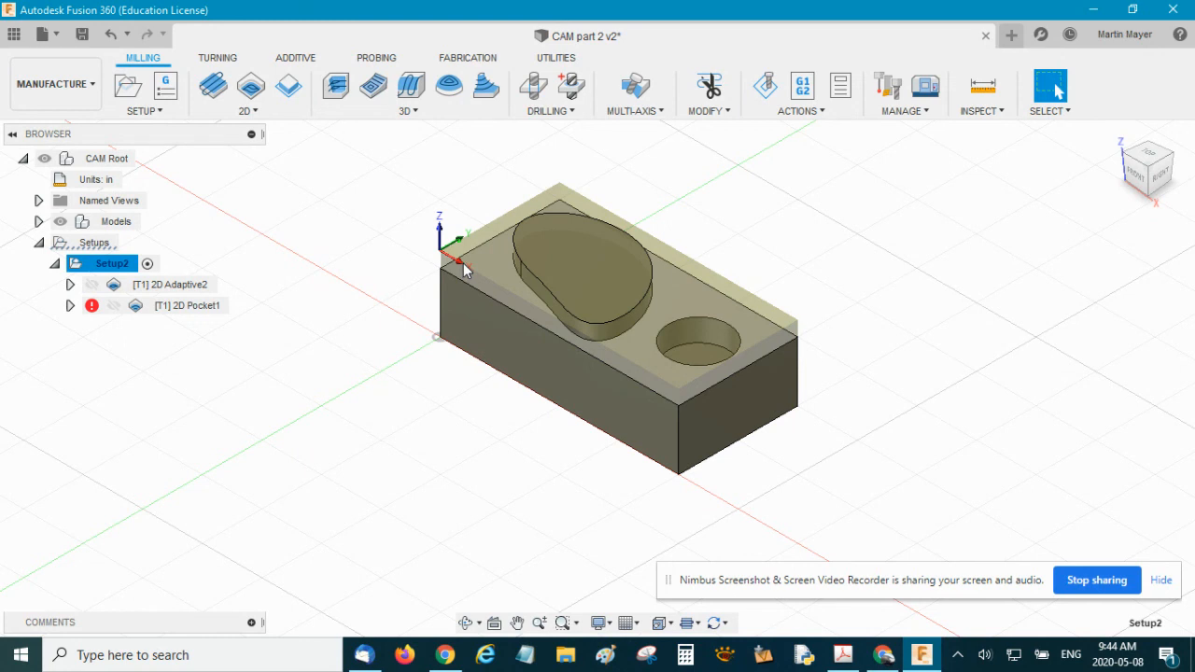
click(248, 110)
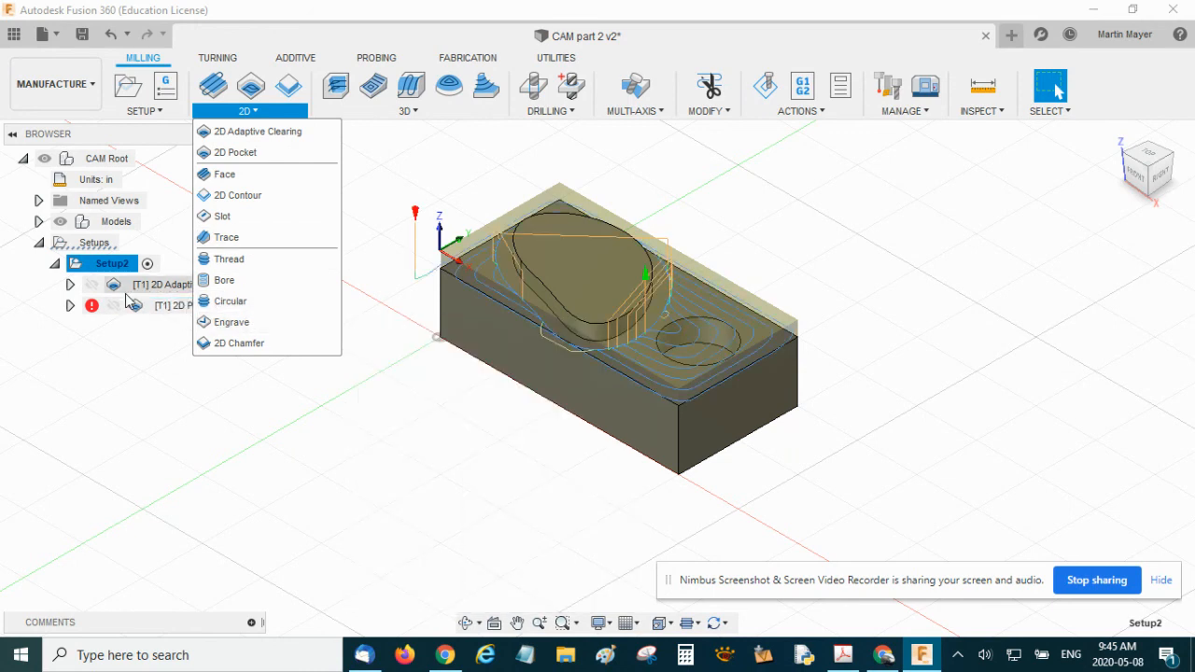
click(809, 111)
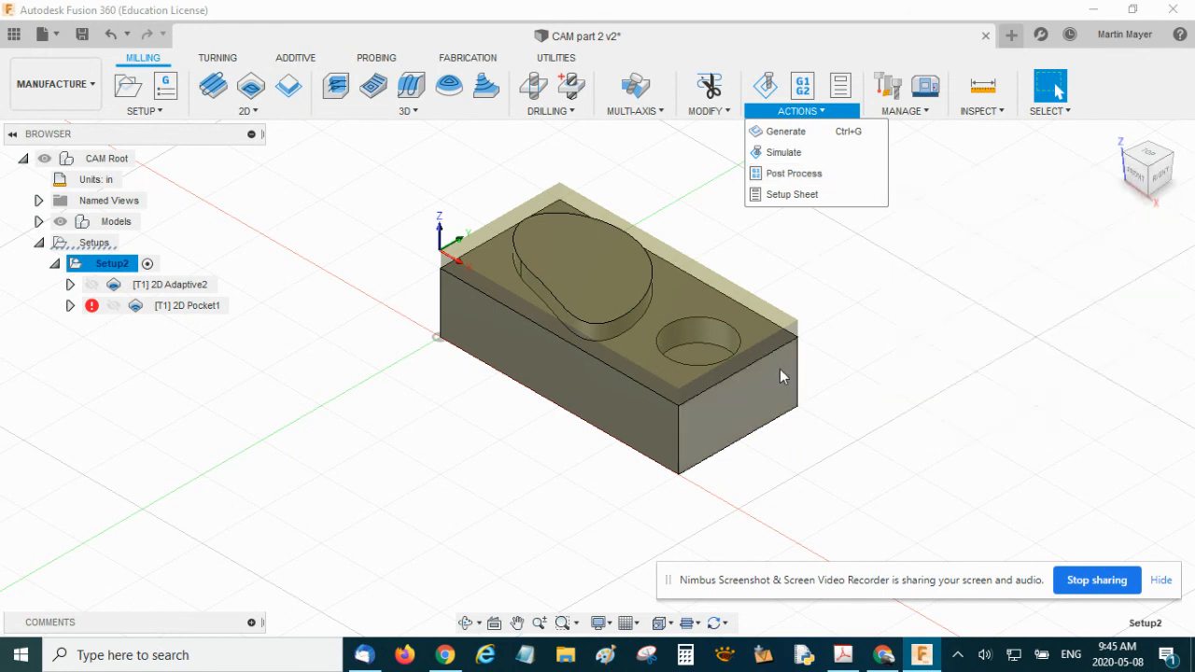
click(1096, 588)
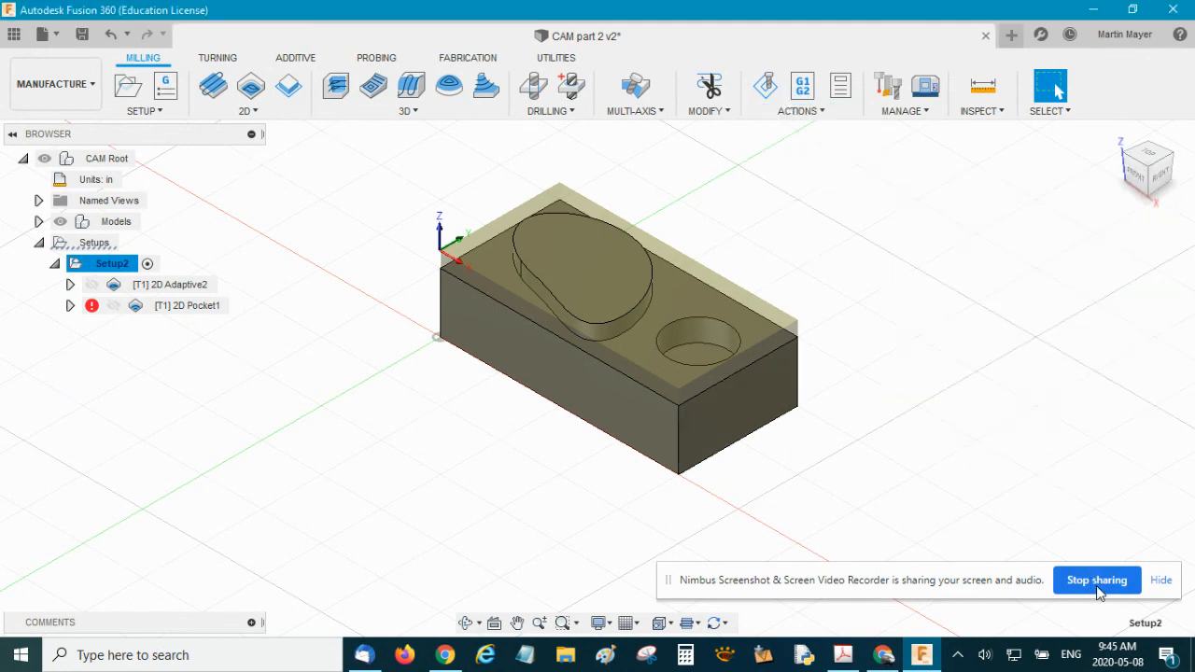